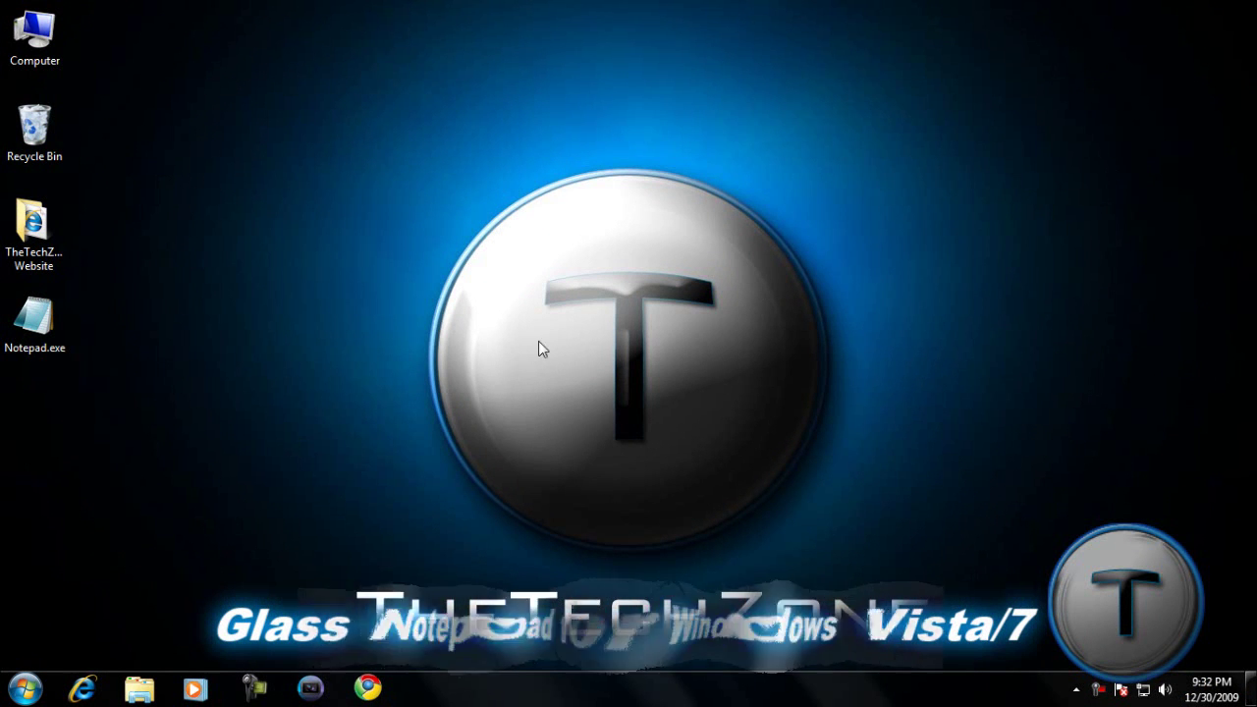
double_click(39, 334)
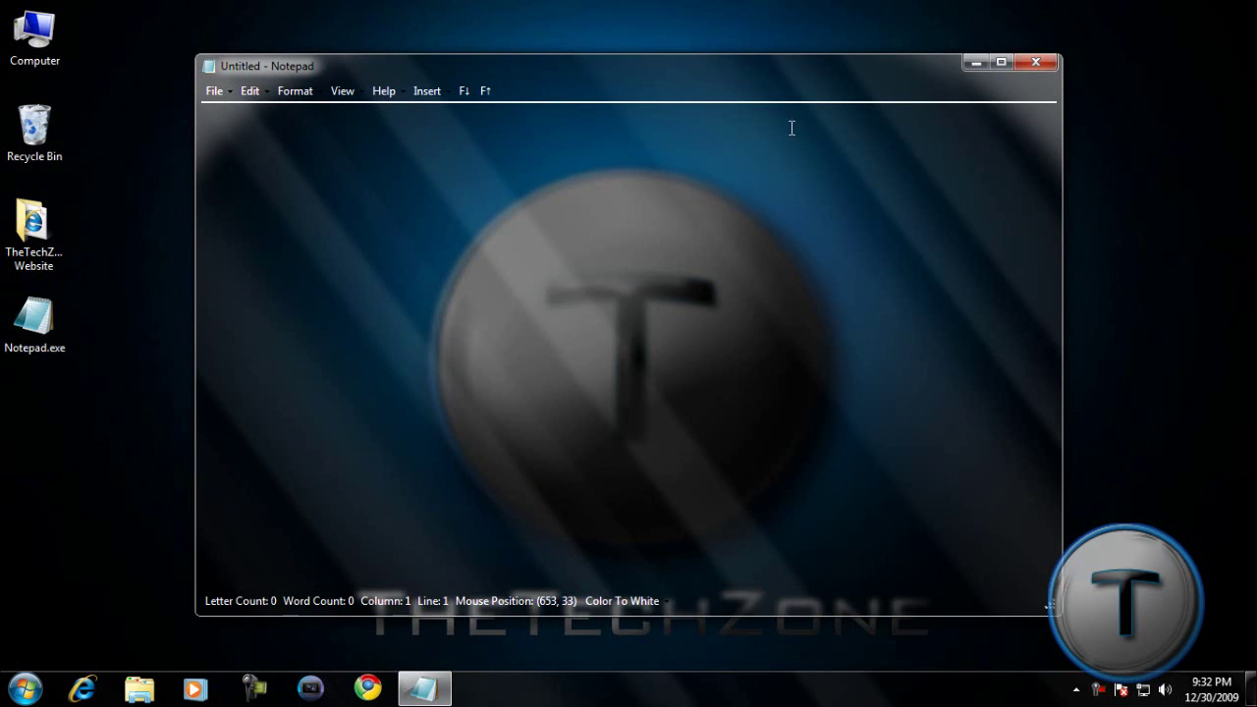
click(1036, 63)
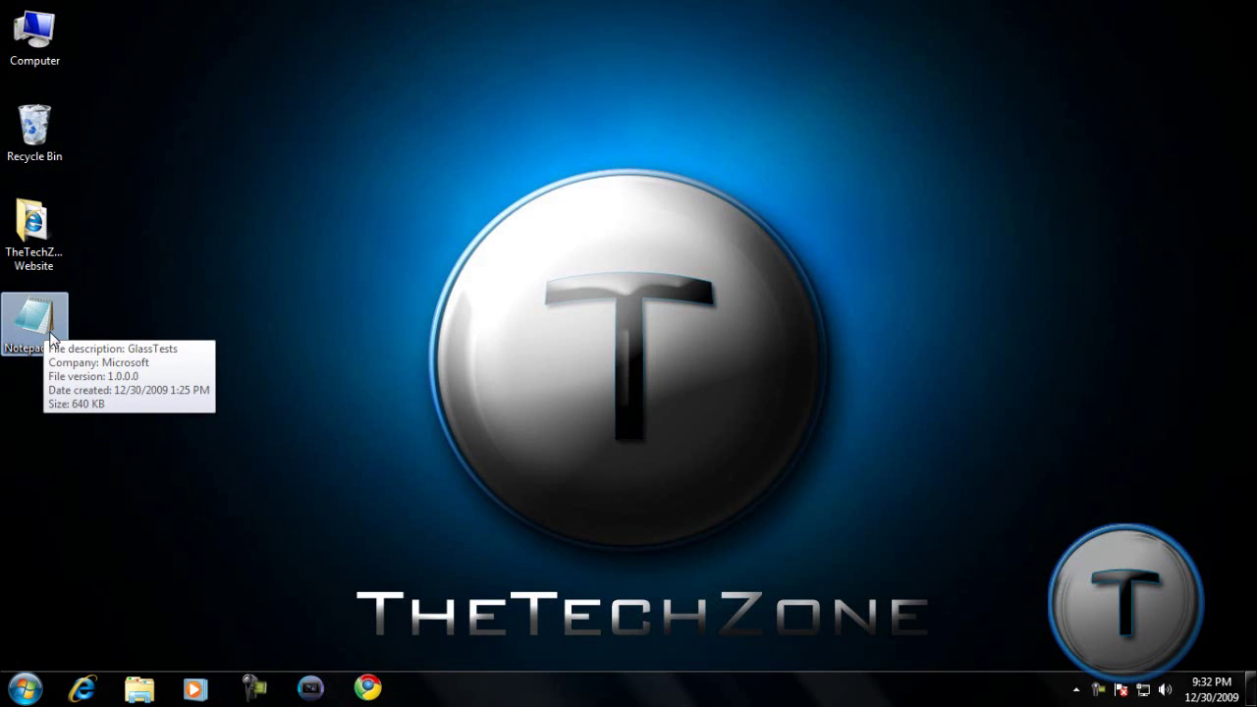
click(26, 688)
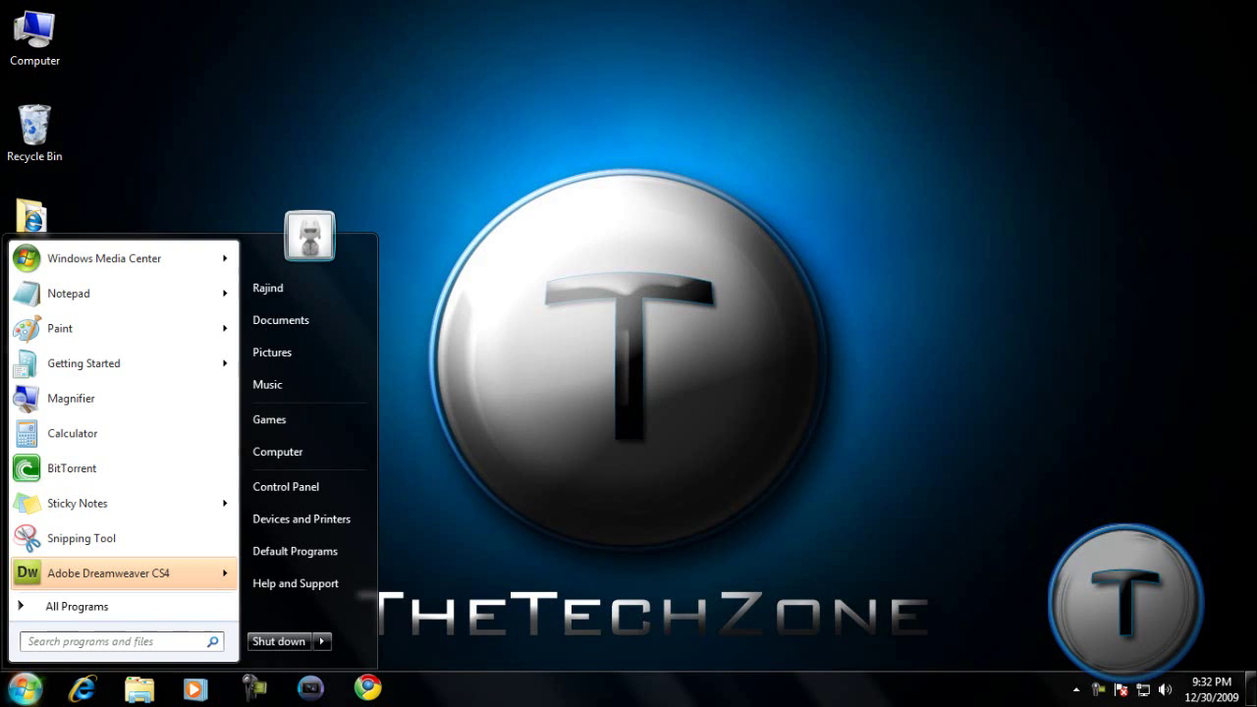
key(Escape)
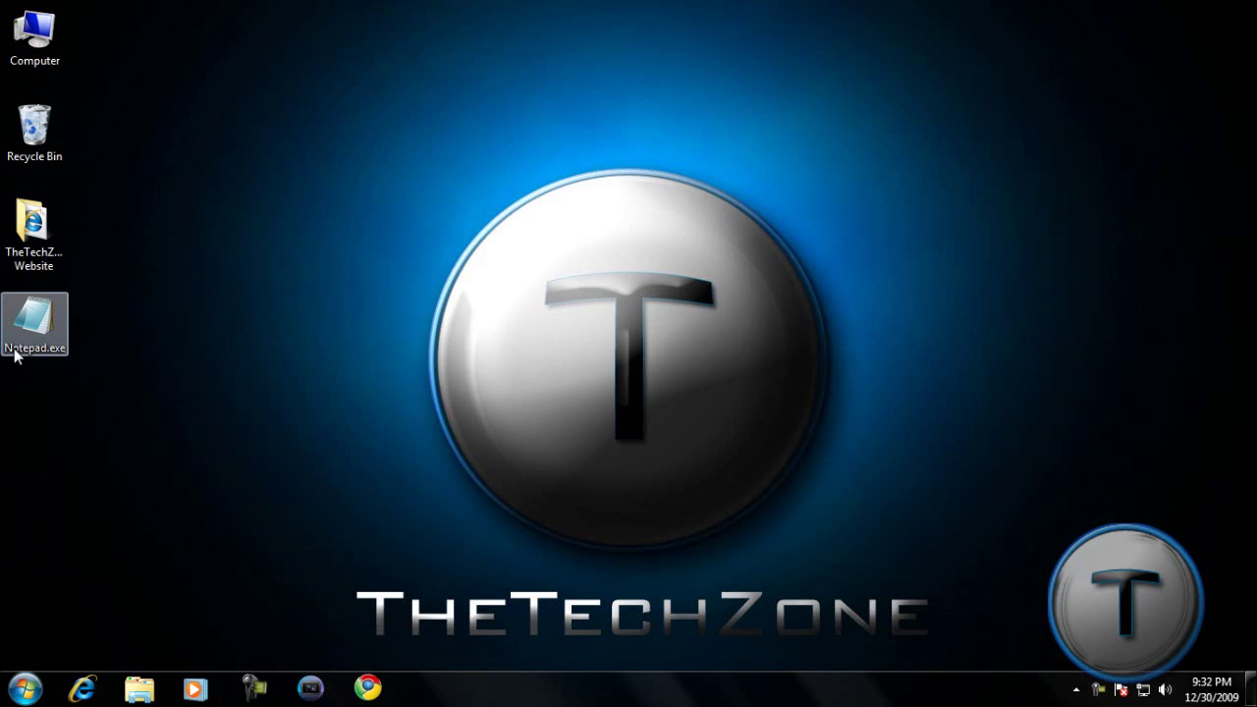
Open Notepad.exe from the desktop and set the text font to Franklin Gothic, Italic Bold, size 16, in lime
double_click(30, 324)
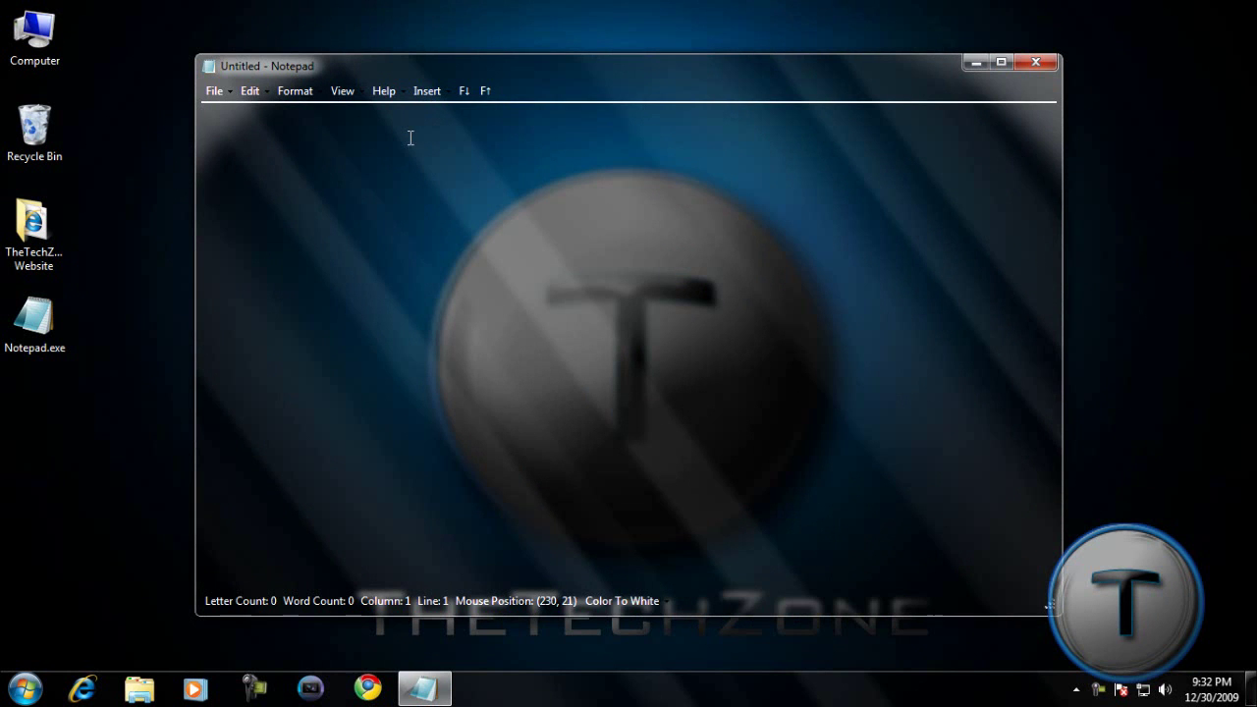
click(295, 90)
click(316, 114)
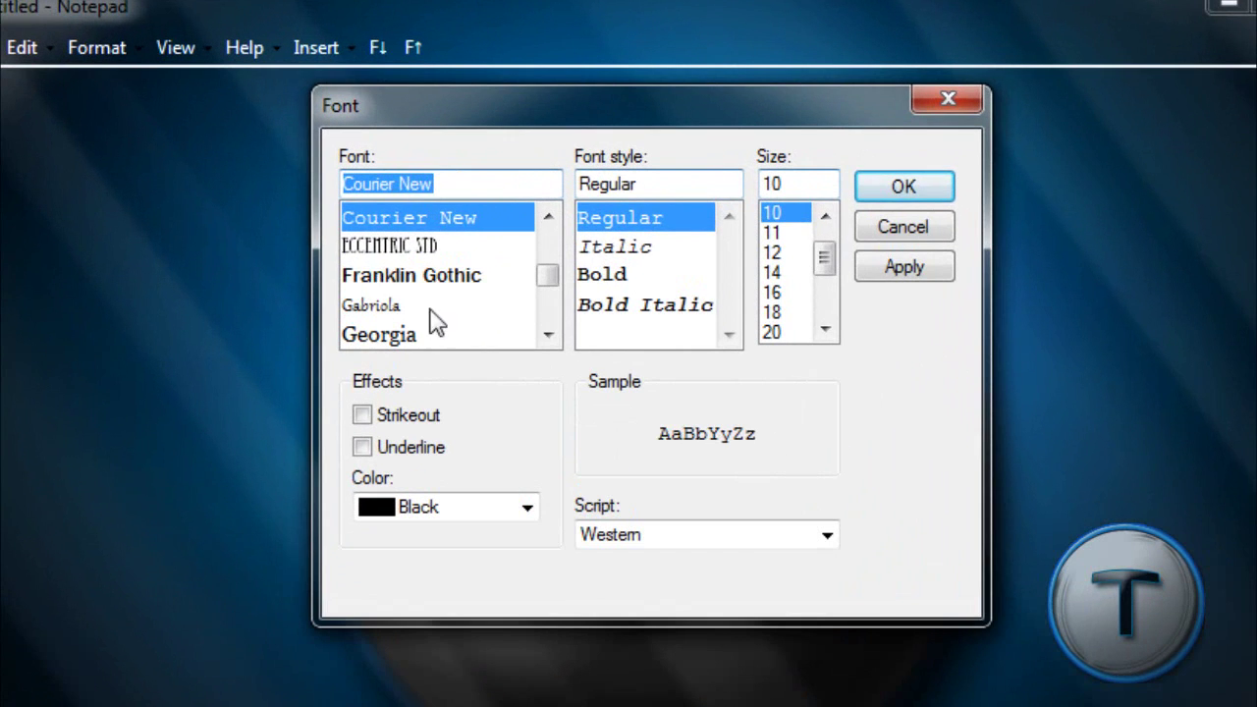
click(484, 228)
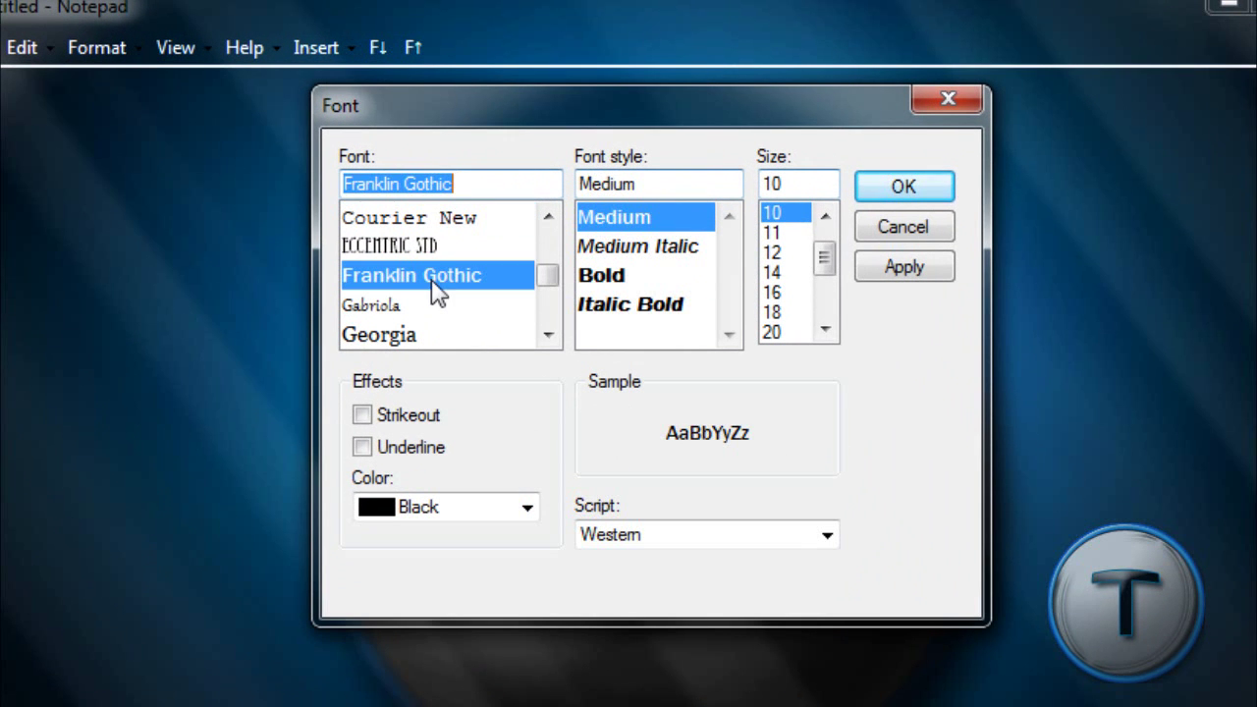
click(524, 508)
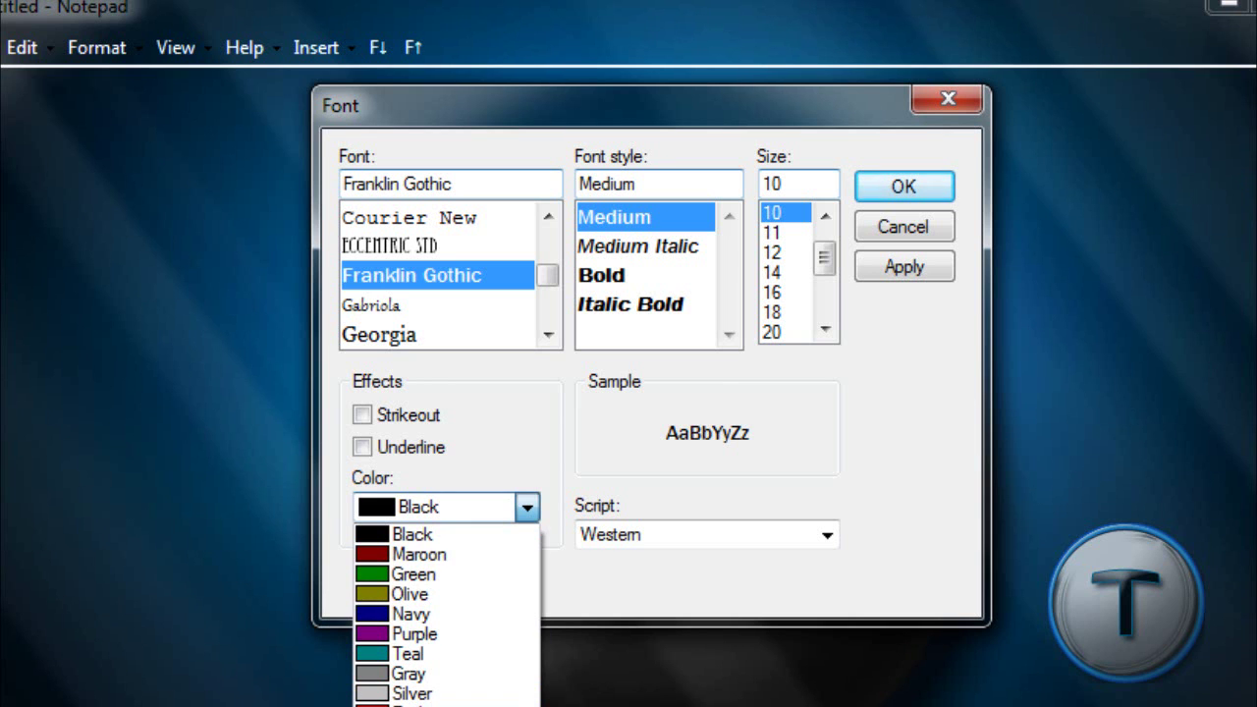
click(412, 706)
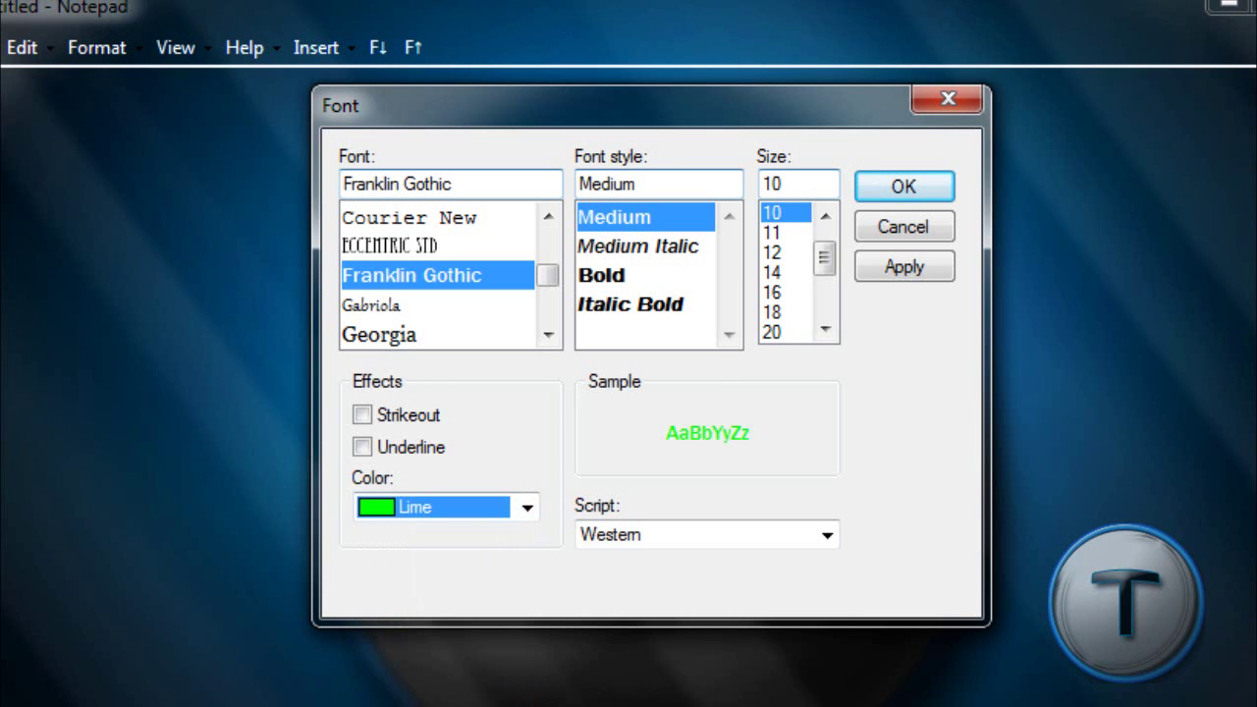
click(652, 313)
click(791, 294)
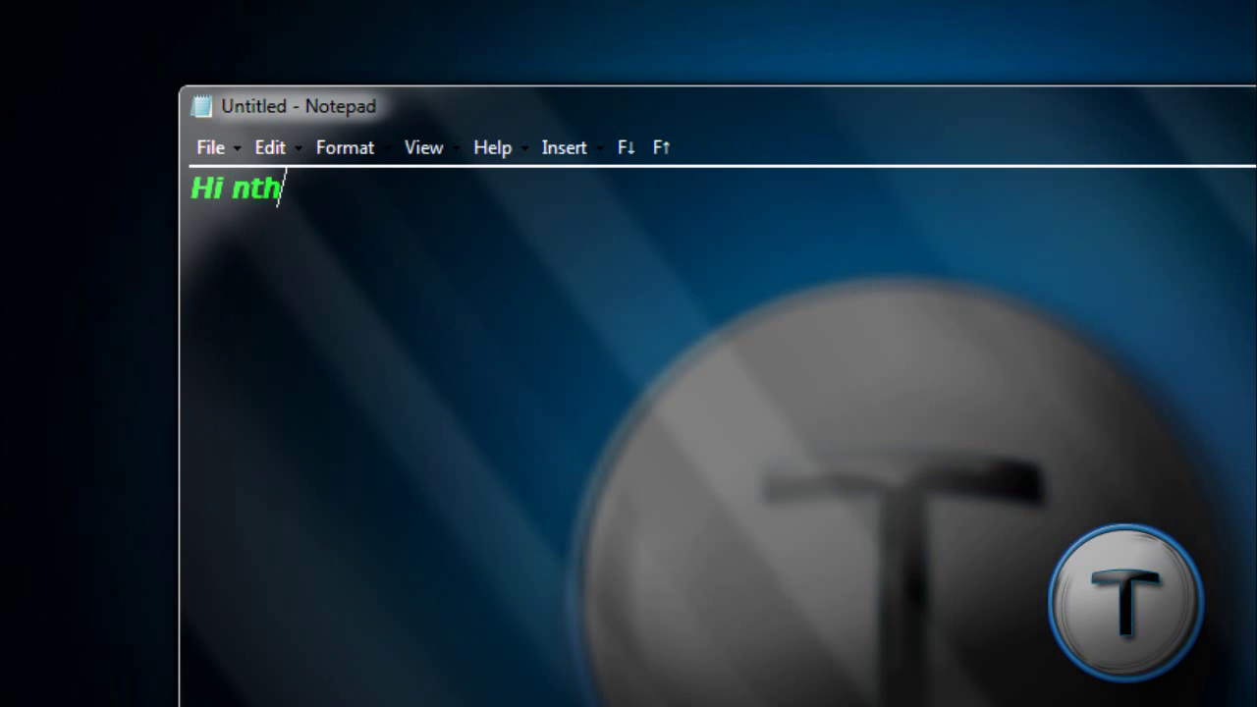
Write "Hi this is TechZone" on the first line of the document, correcting the mistyped letters
key(BackSpace)
key(BackSpace)
key(BackSpace)
key(BackSpace)
key(BackSpace)
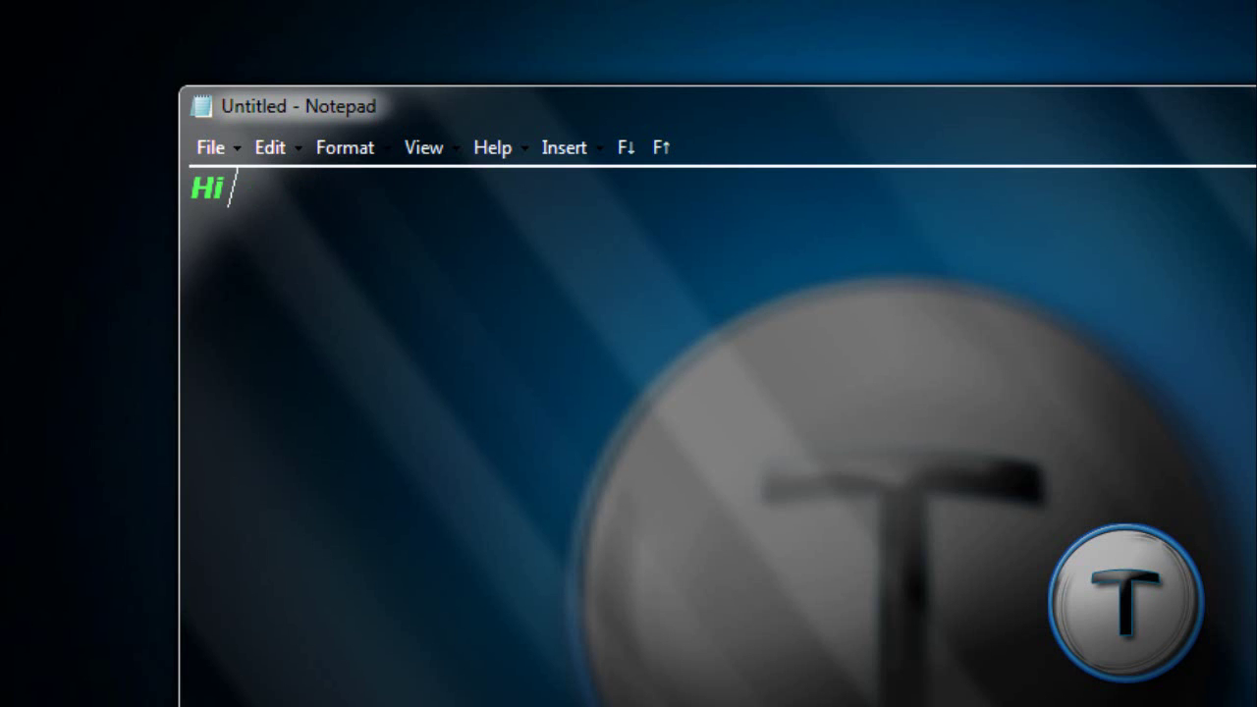
text(this is th)
key(BackSpace)
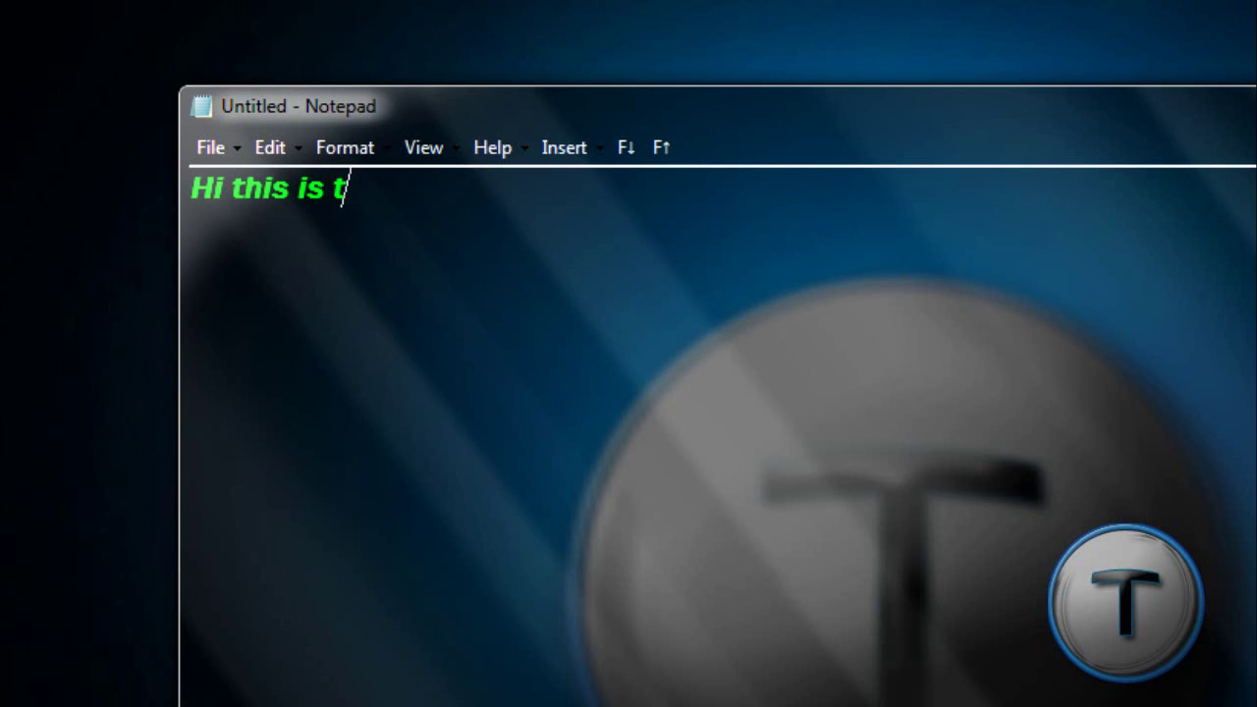
key(BackSpace)
text(TechZone)
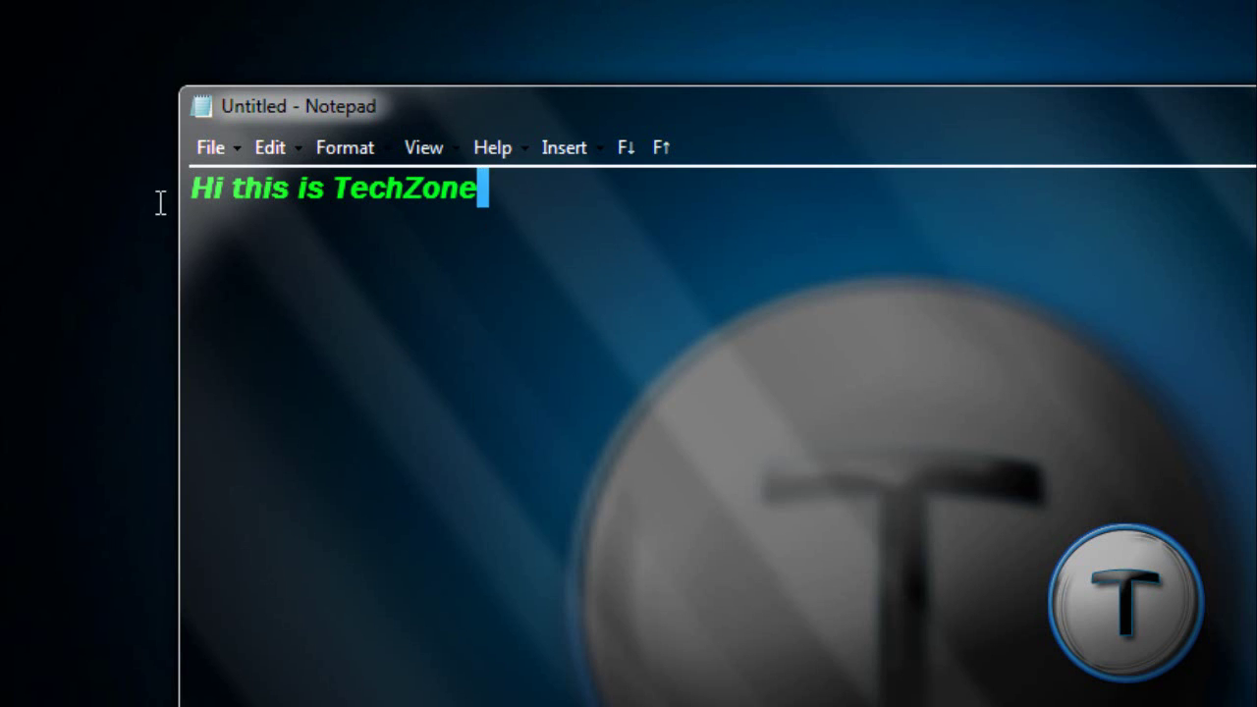
key(ctrl+a)
click(508, 249)
text(b)
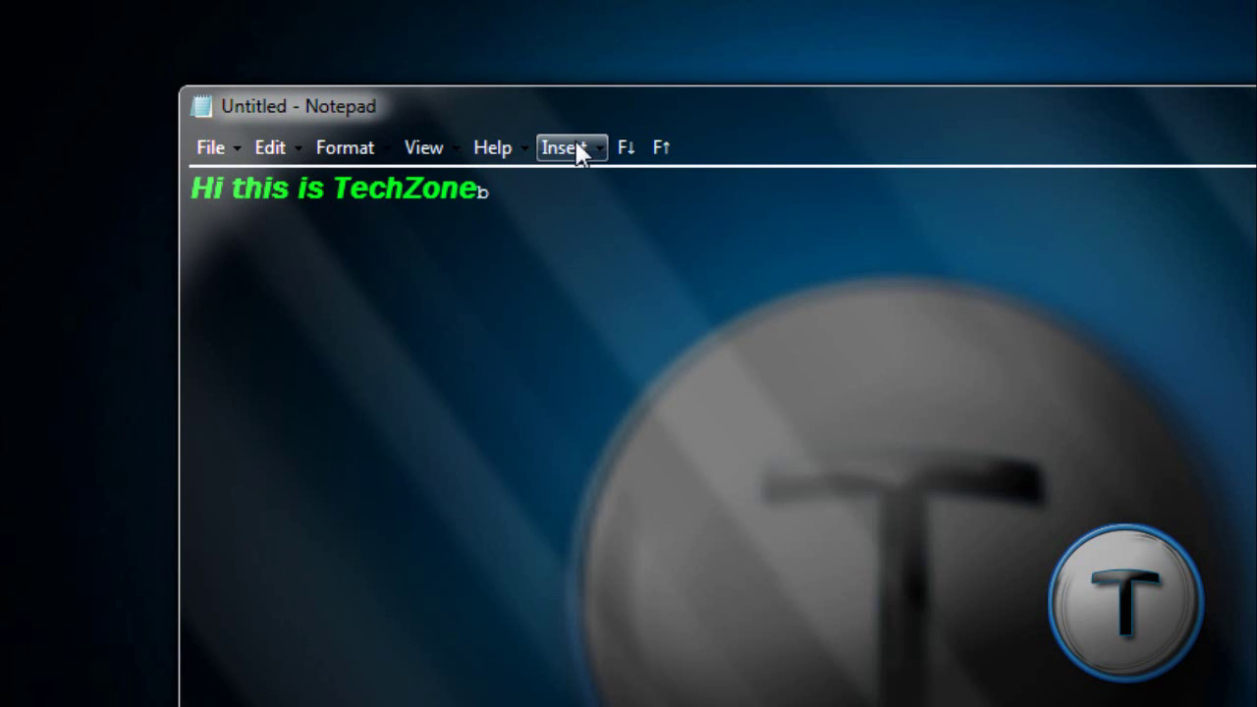
Insert the current date and the current time after "Hi this is TechZone"
click(580, 152)
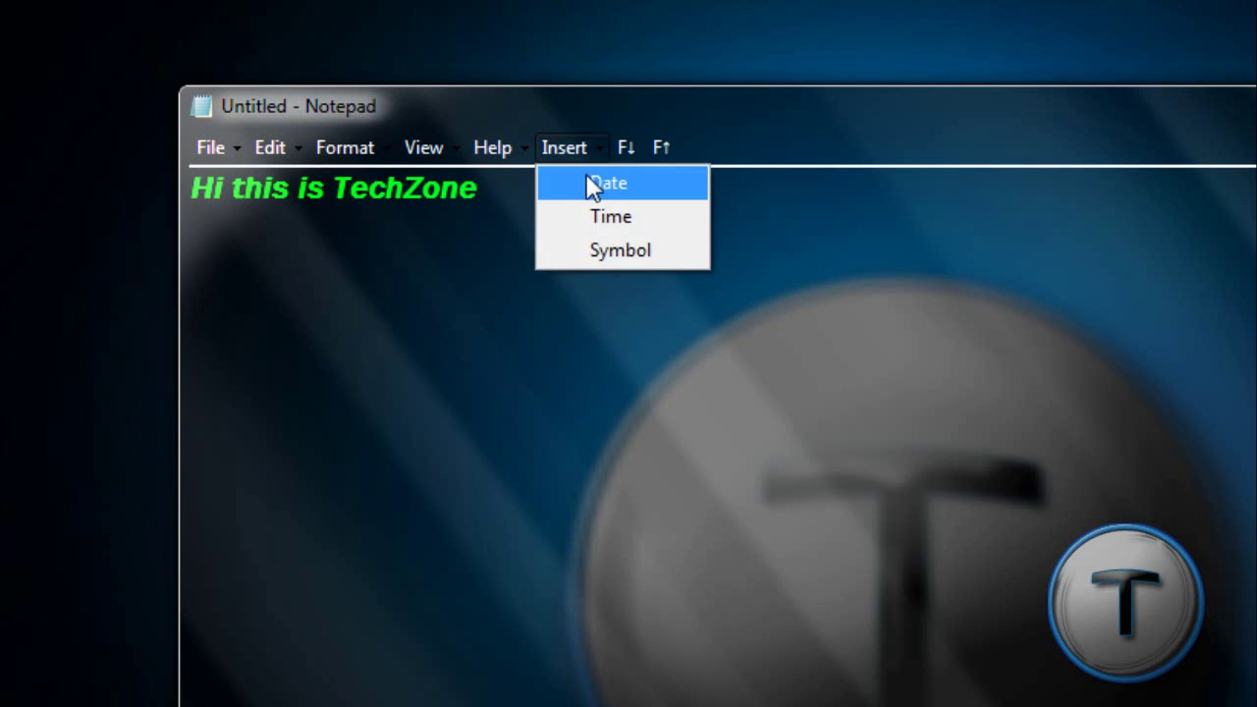
click(586, 179)
click(576, 152)
click(601, 214)
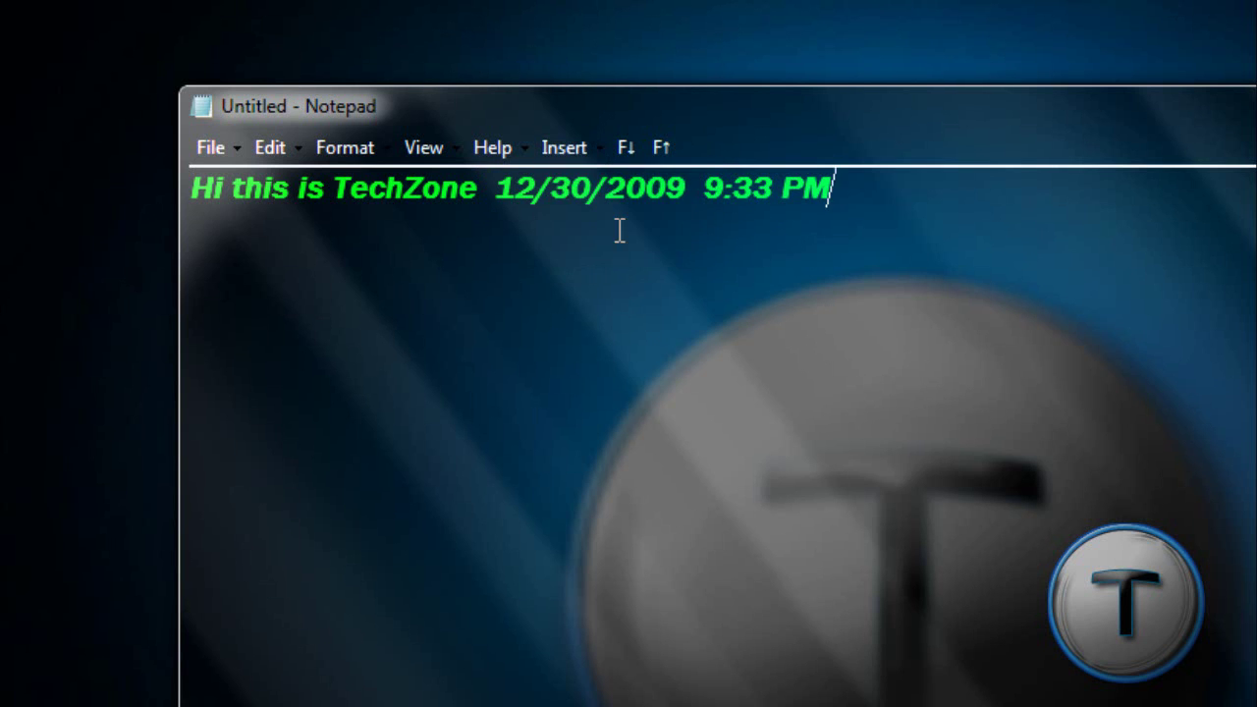
Open the Character Map for inserting a symbol and set its font to BankGothic Lt BT
click(575, 150)
click(611, 250)
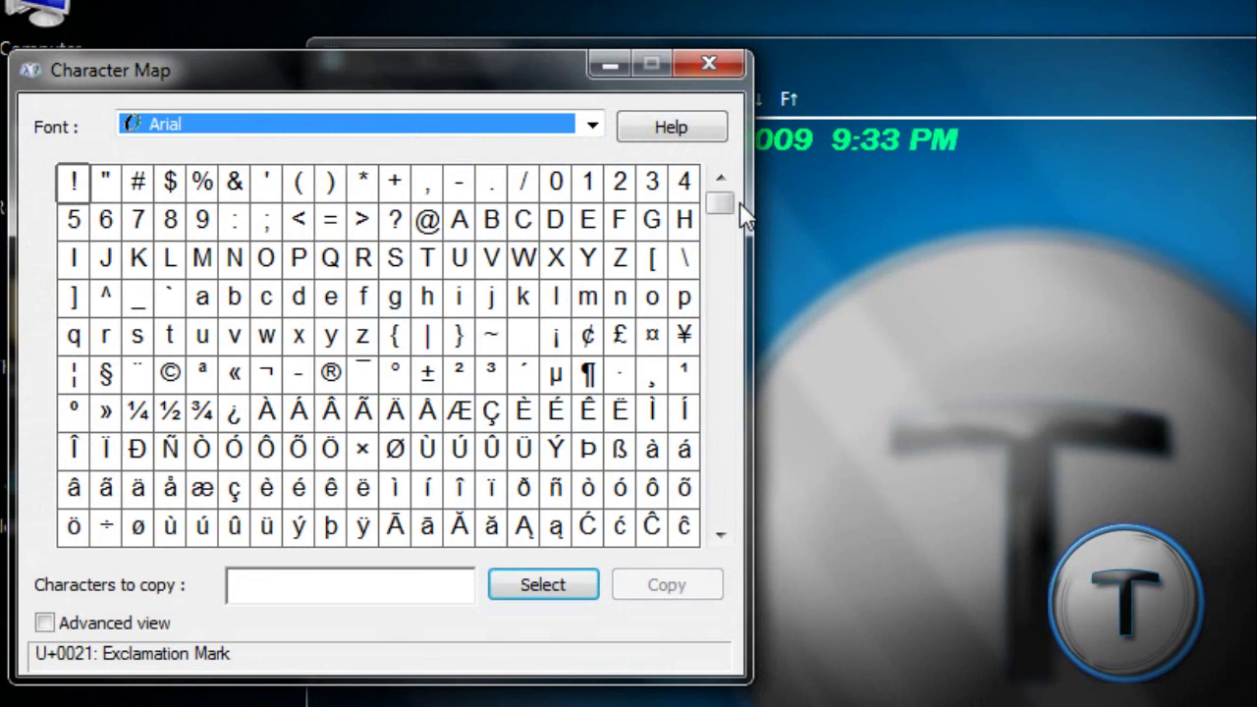
click(594, 125)
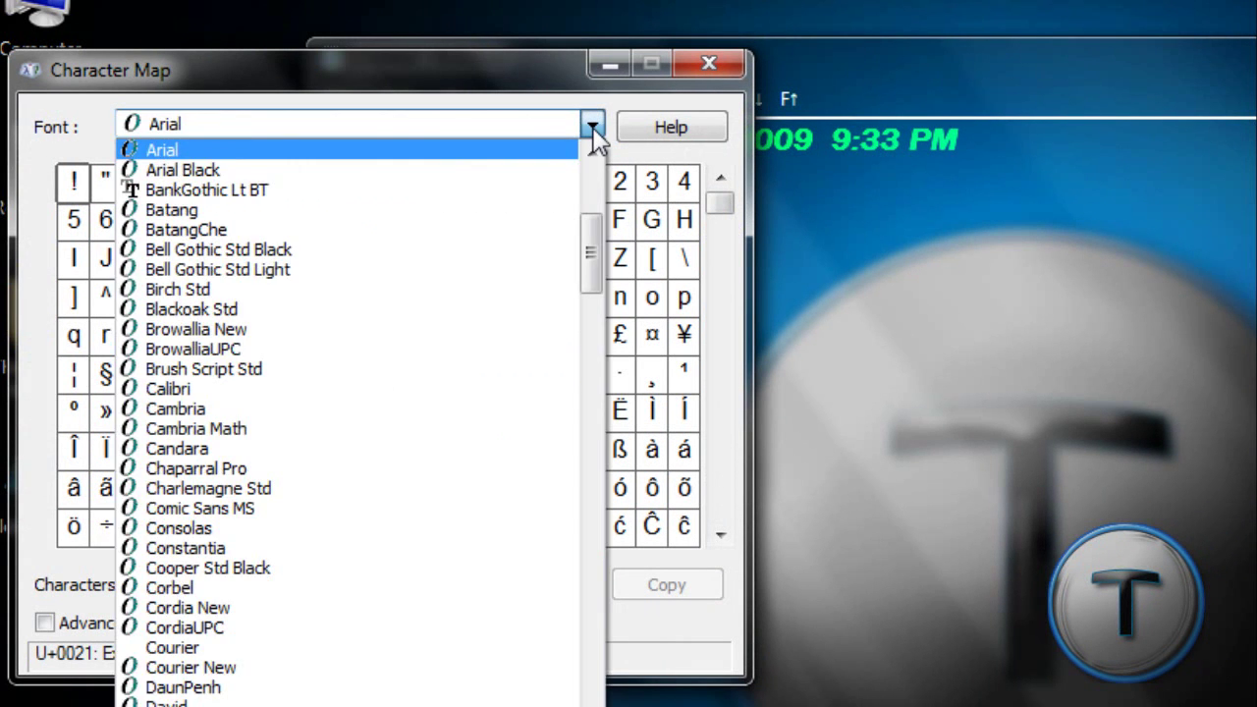
click(593, 125)
click(593, 126)
mouse_move(594, 231)
mouse_down()
mouse_move(589, 286)
mouse_move(580, 216)
mouse_up()
click(292, 335)
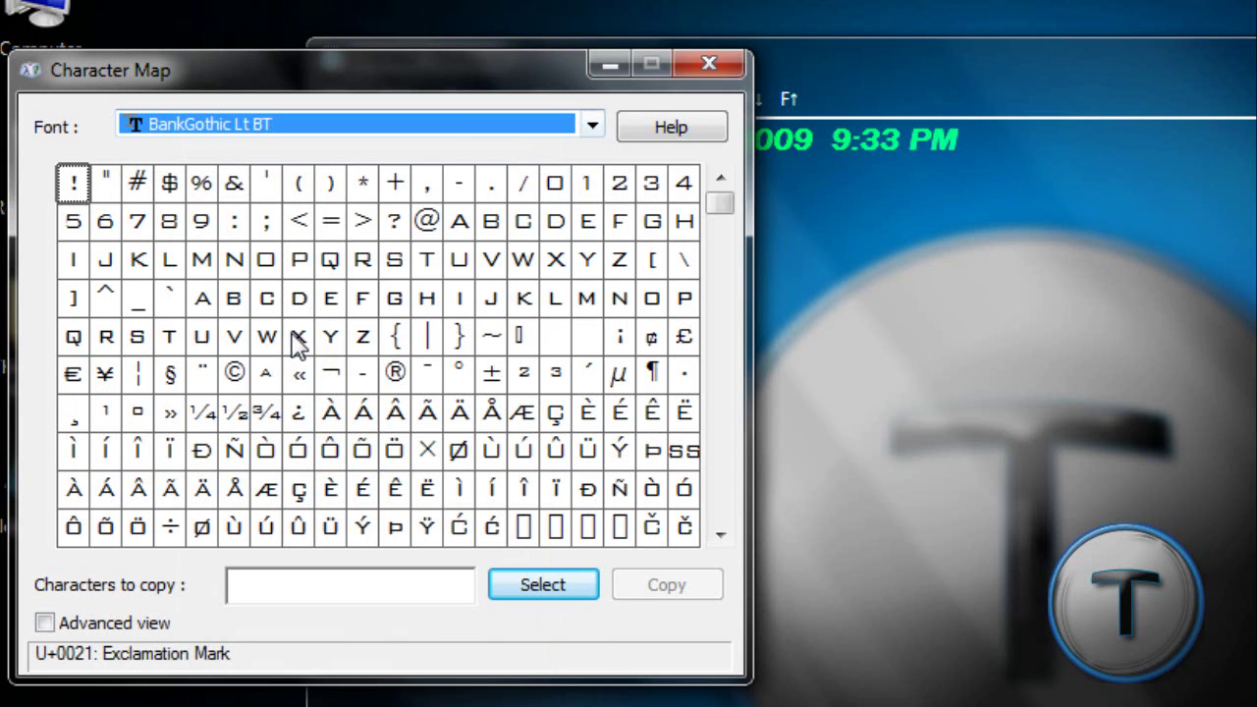
Copy the apple symbol from the end of the character set, close the Character Map, and paste the symbol after the time
drag(717, 234, 718, 543)
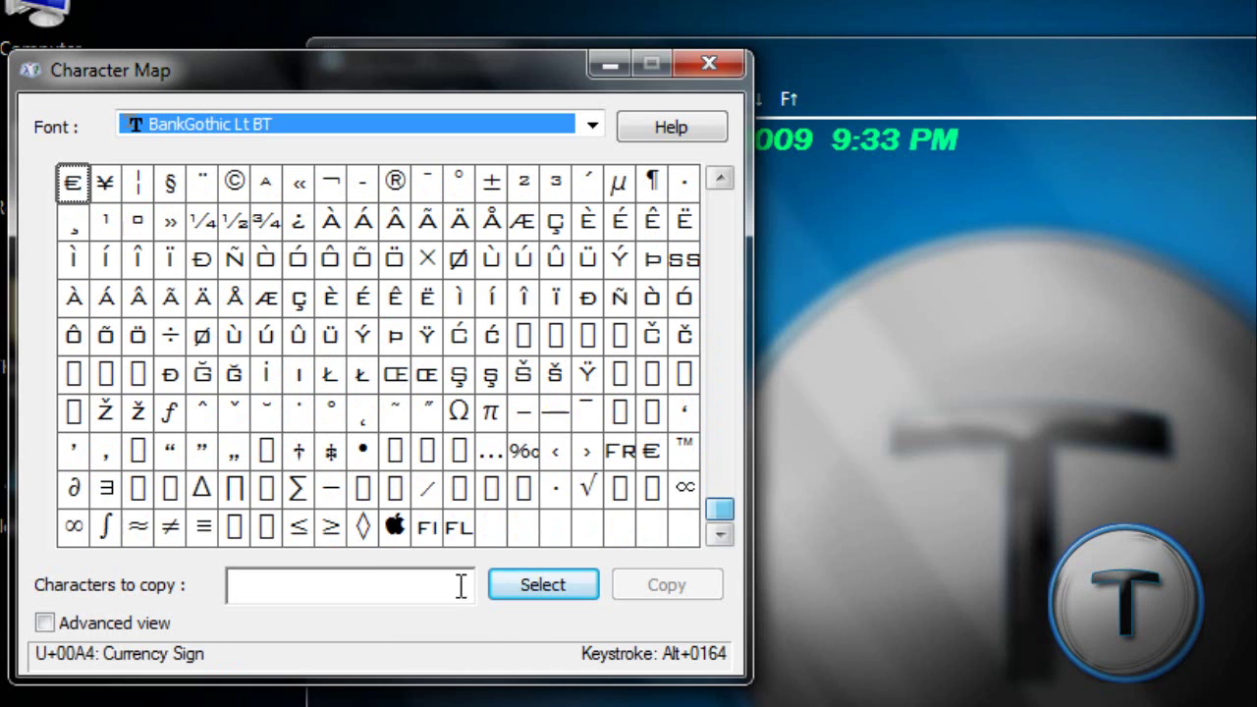
click(395, 527)
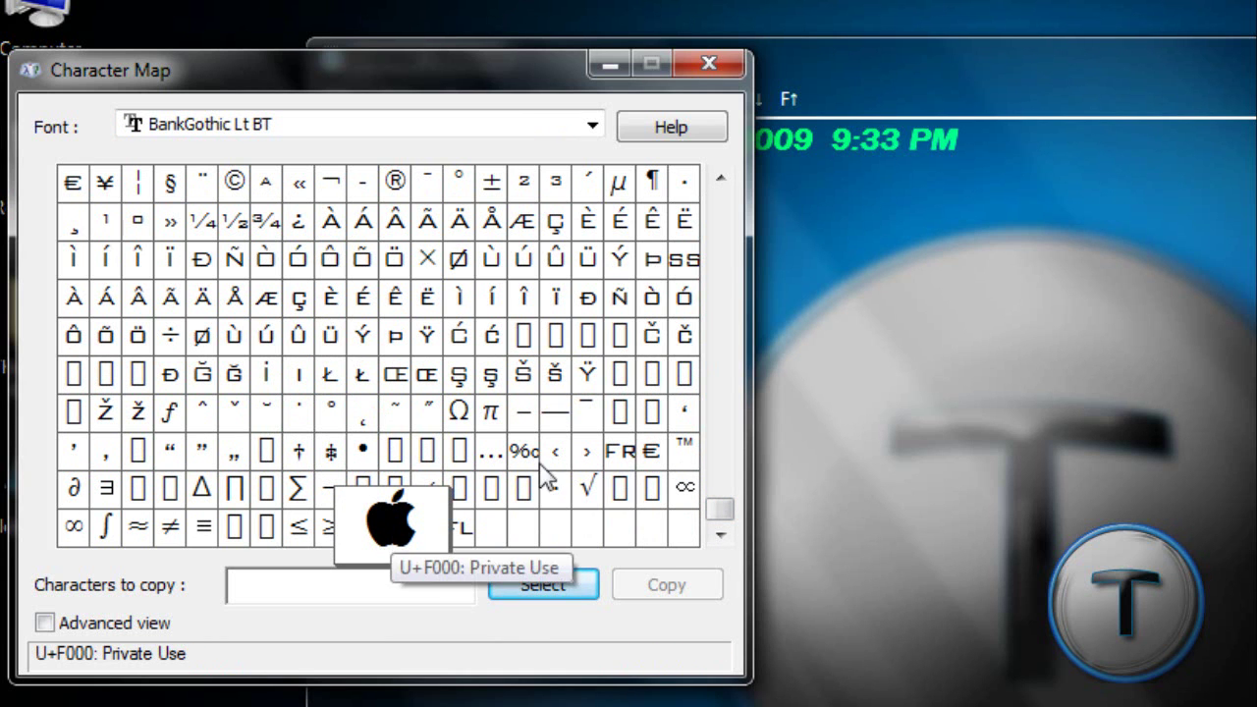
click(521, 589)
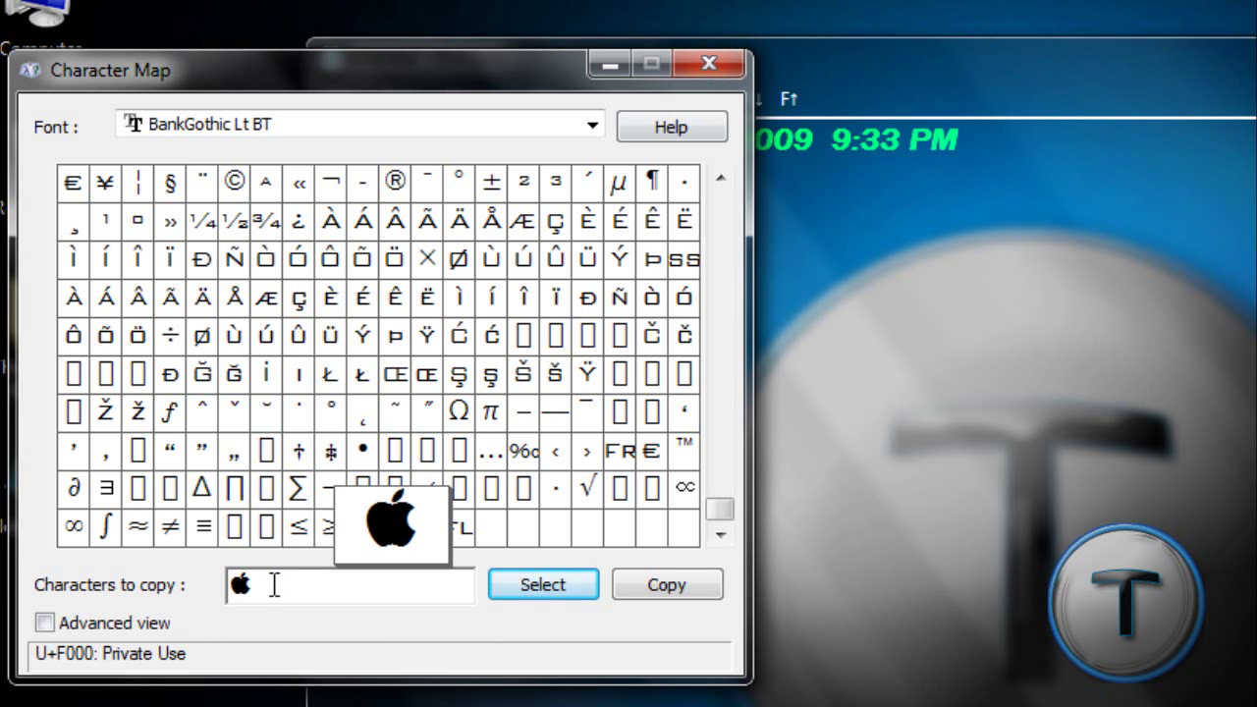
drag(270, 584, 174, 584)
click(725, 77)
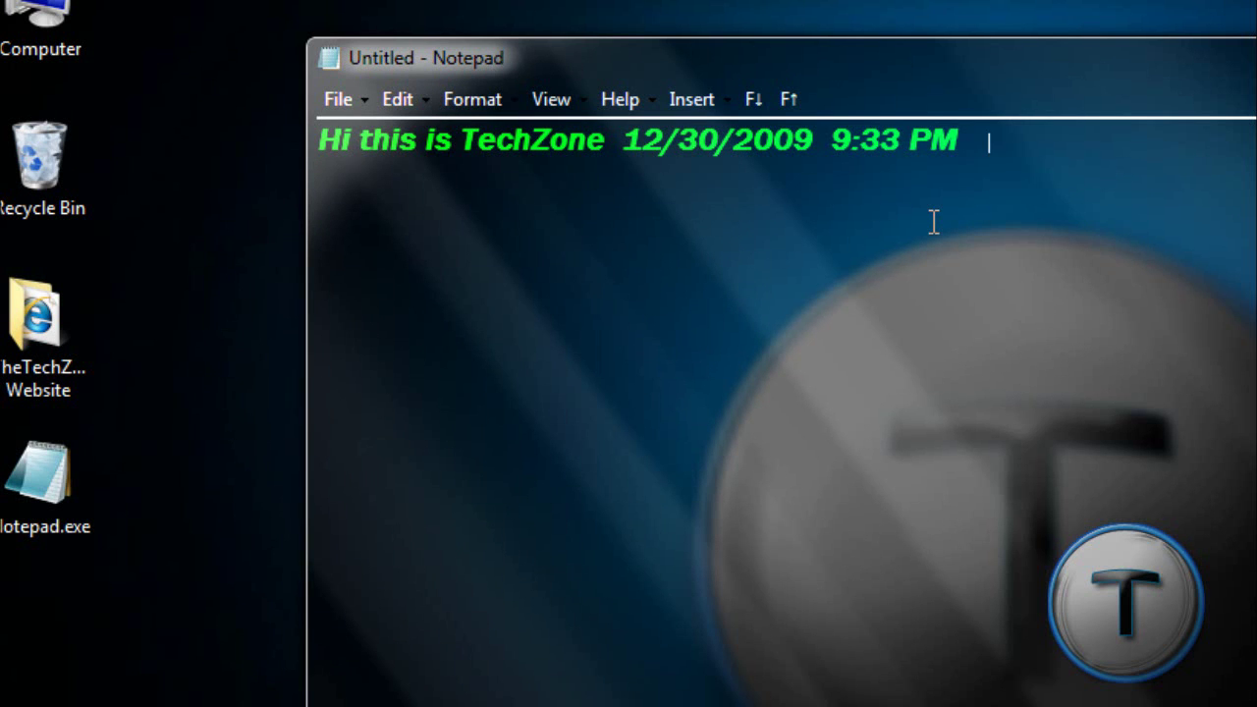
Format the "PM" text and the apple symbol with the Franklin Gothic Italic Bold font, size 16, in lime
drag(1008, 146, 973, 134)
click(993, 141)
double_click(972, 145)
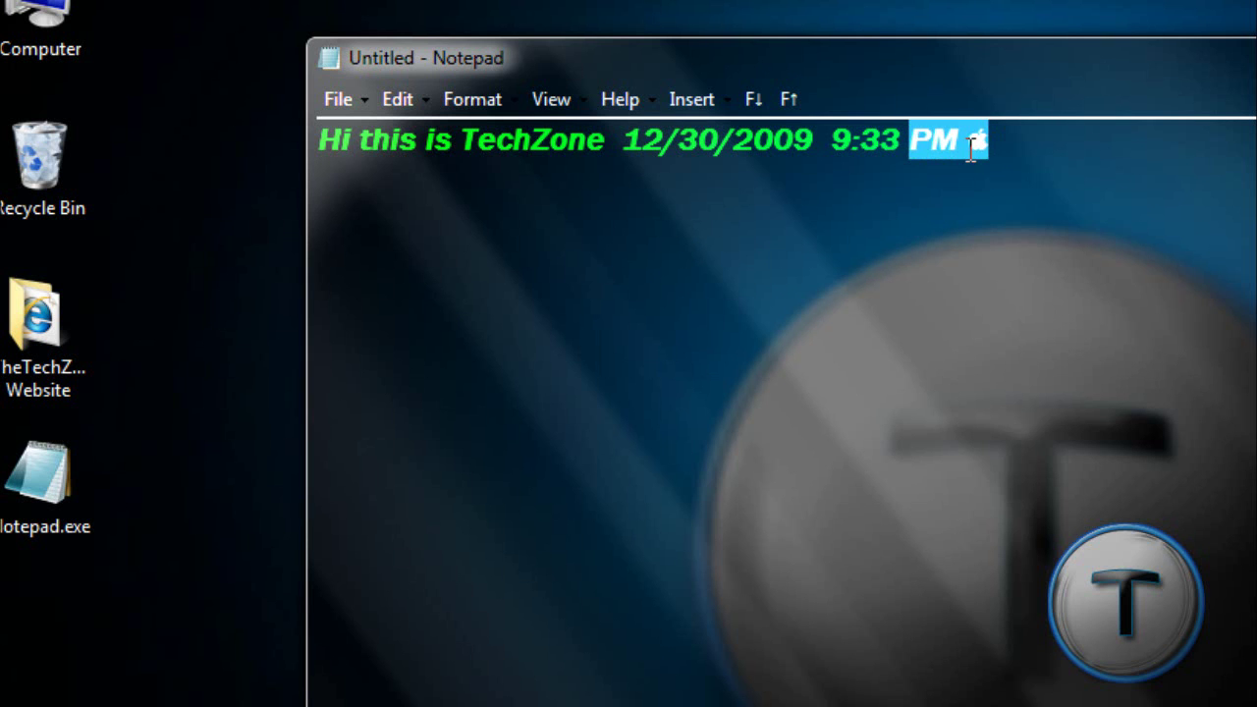
click(476, 106)
click(501, 135)
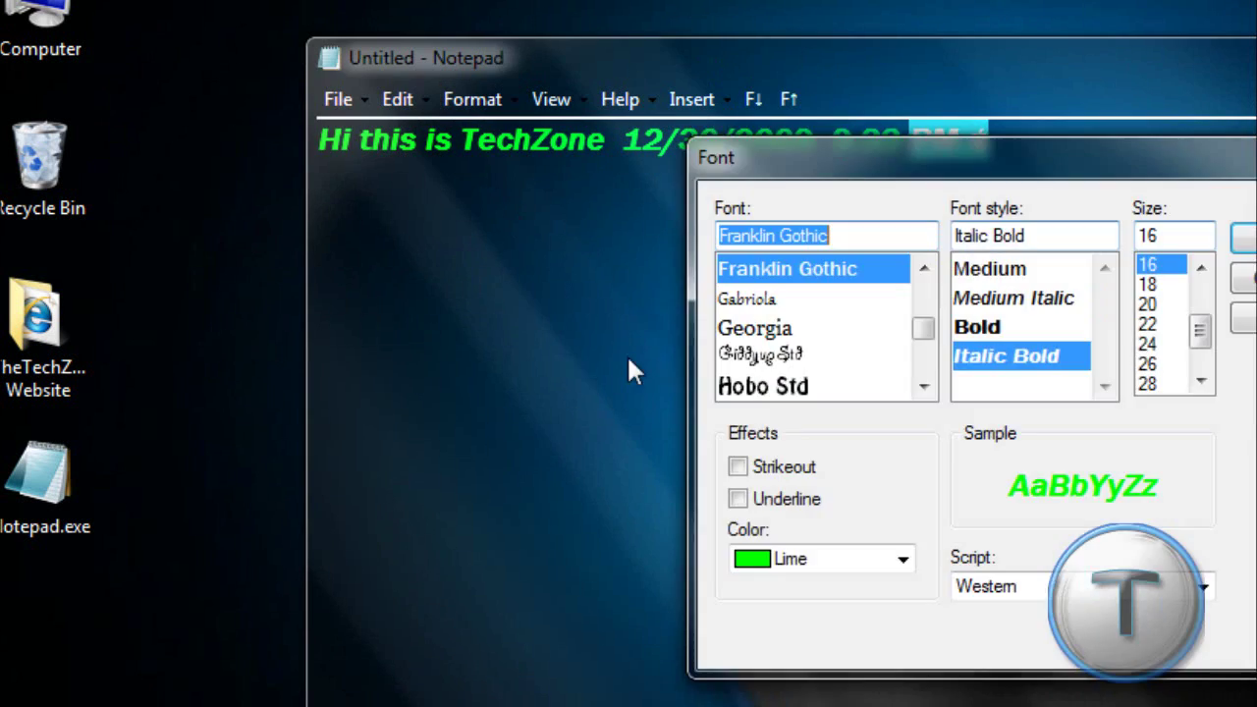
click(896, 559)
key(Escape)
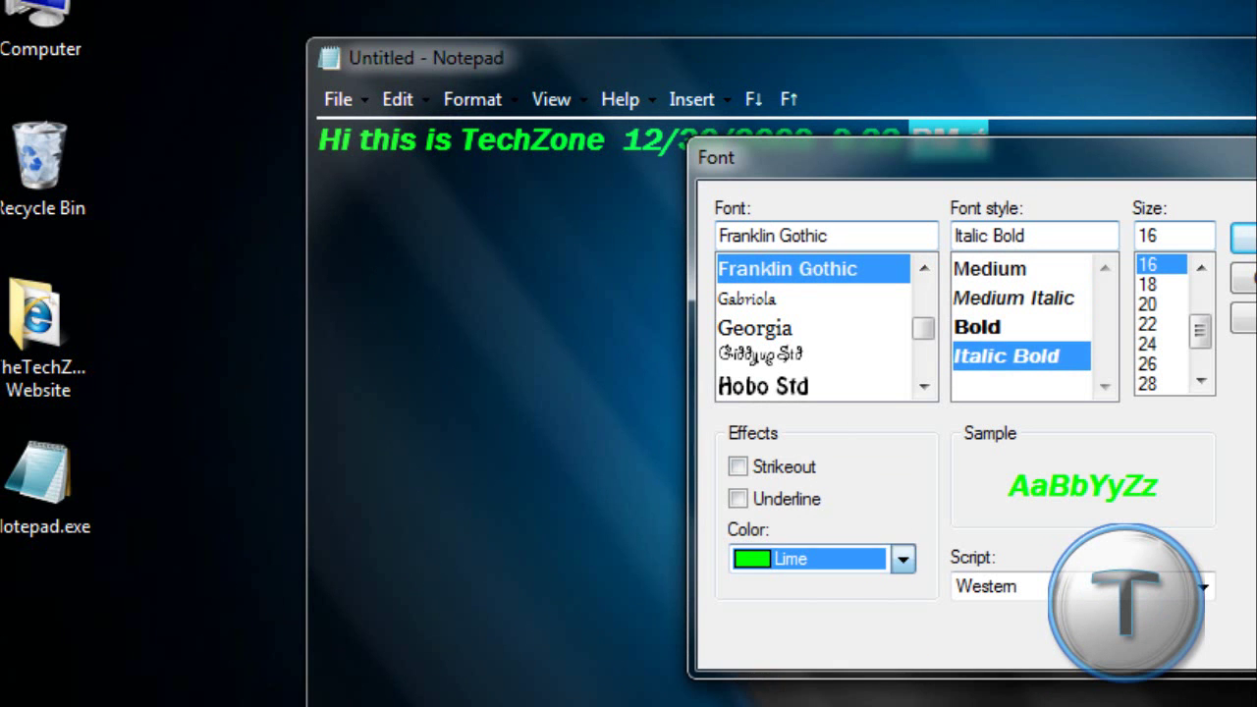
click(1240, 233)
click(1051, 162)
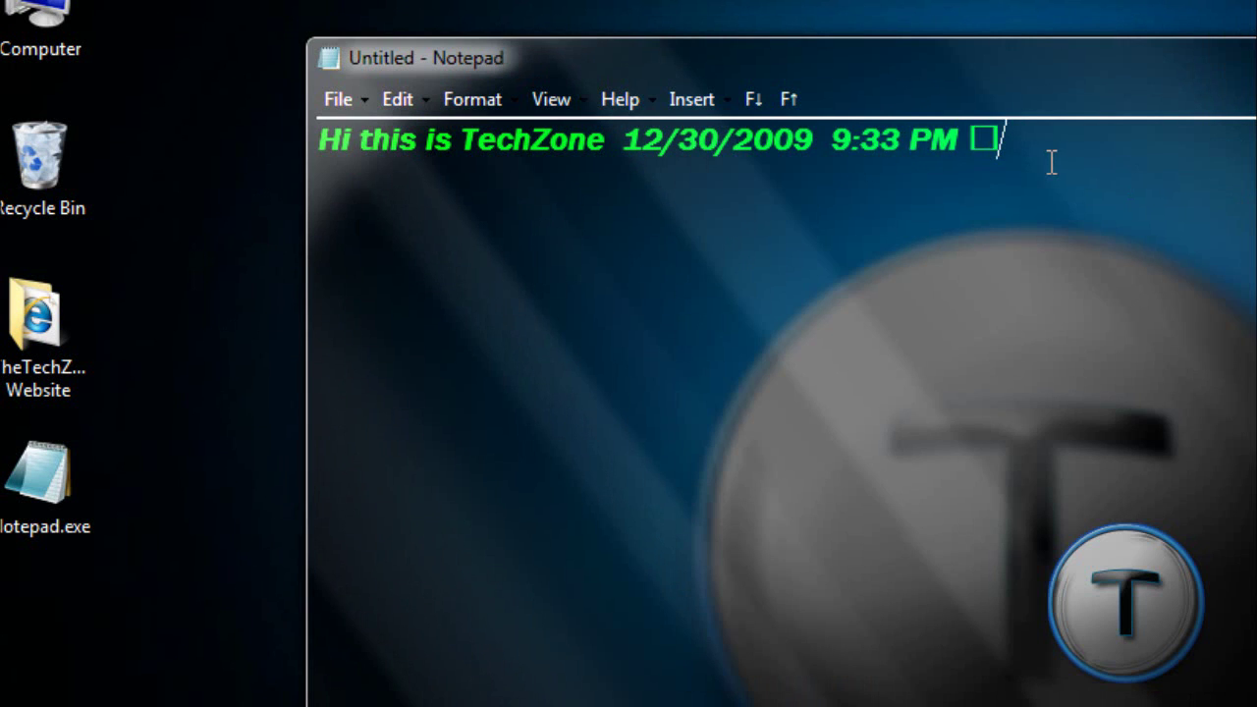
Delete the inserted symbol after "PM"
double_click(961, 139)
click(1064, 175)
key(BackSpace)
key(Insert)
key(ctrl+a)
click(1188, 468)
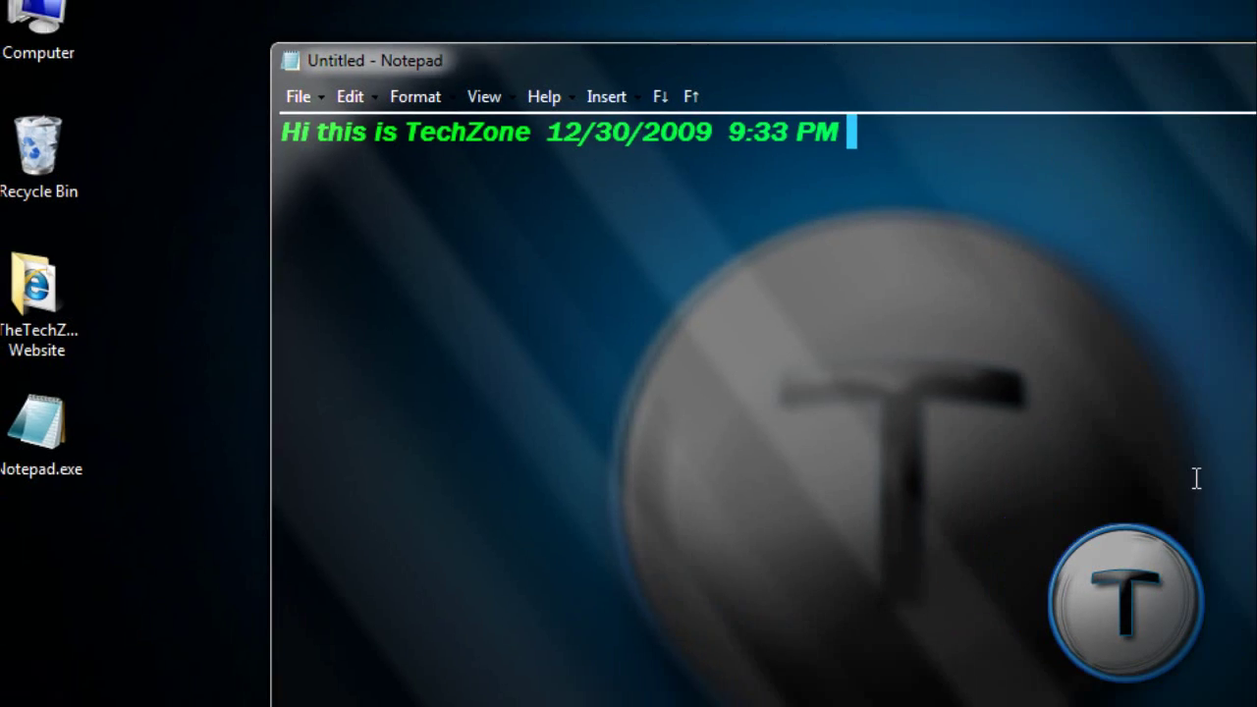
Open the standard Windows Notepad and turn on its status bar
click(23, 690)
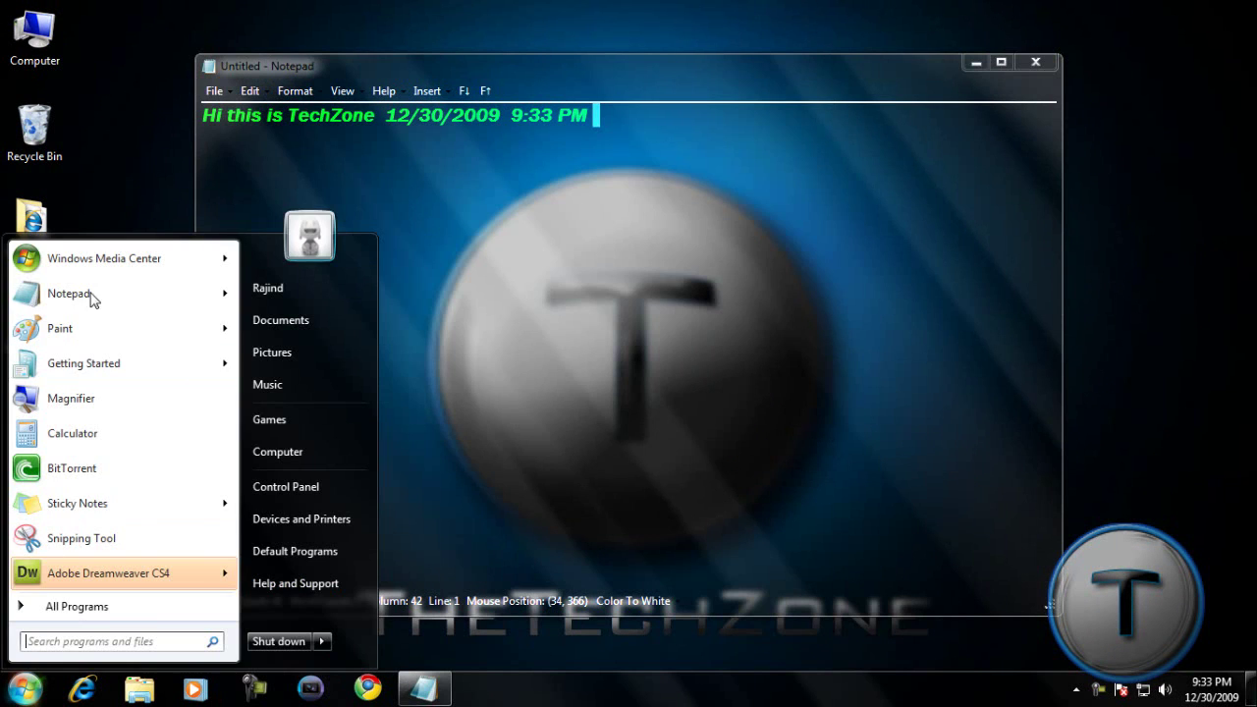
click(92, 295)
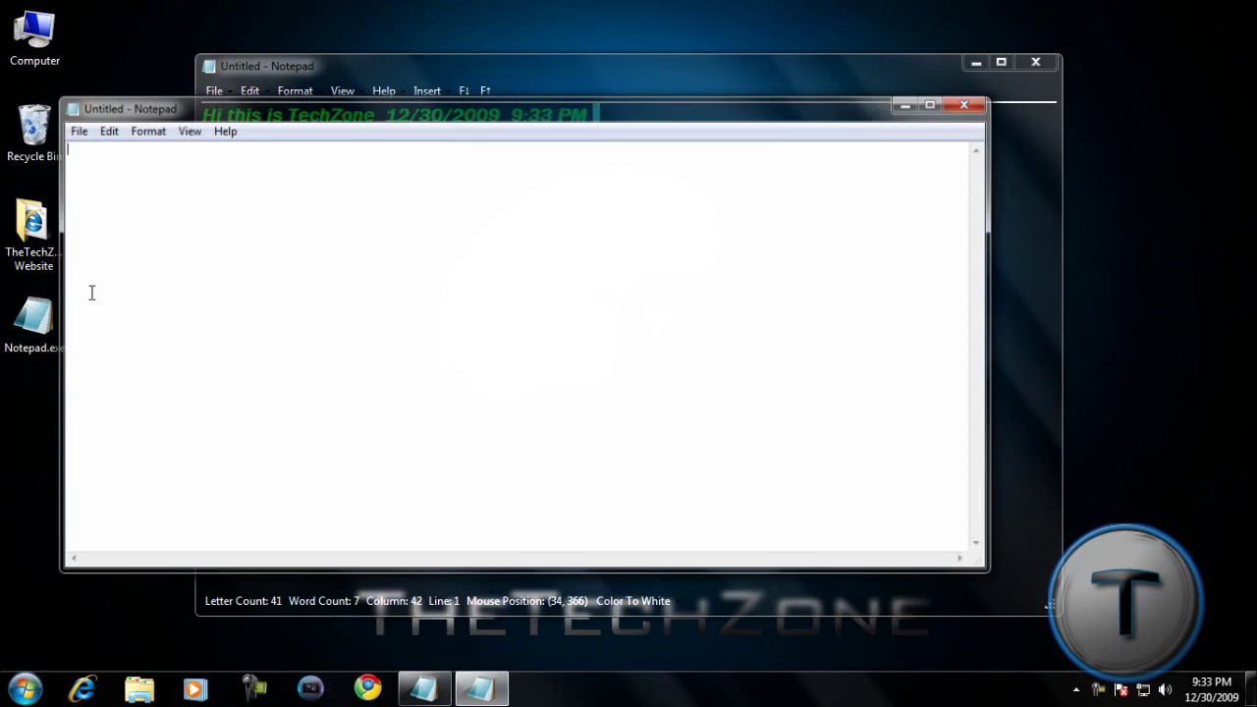
click(182, 130)
click(187, 149)
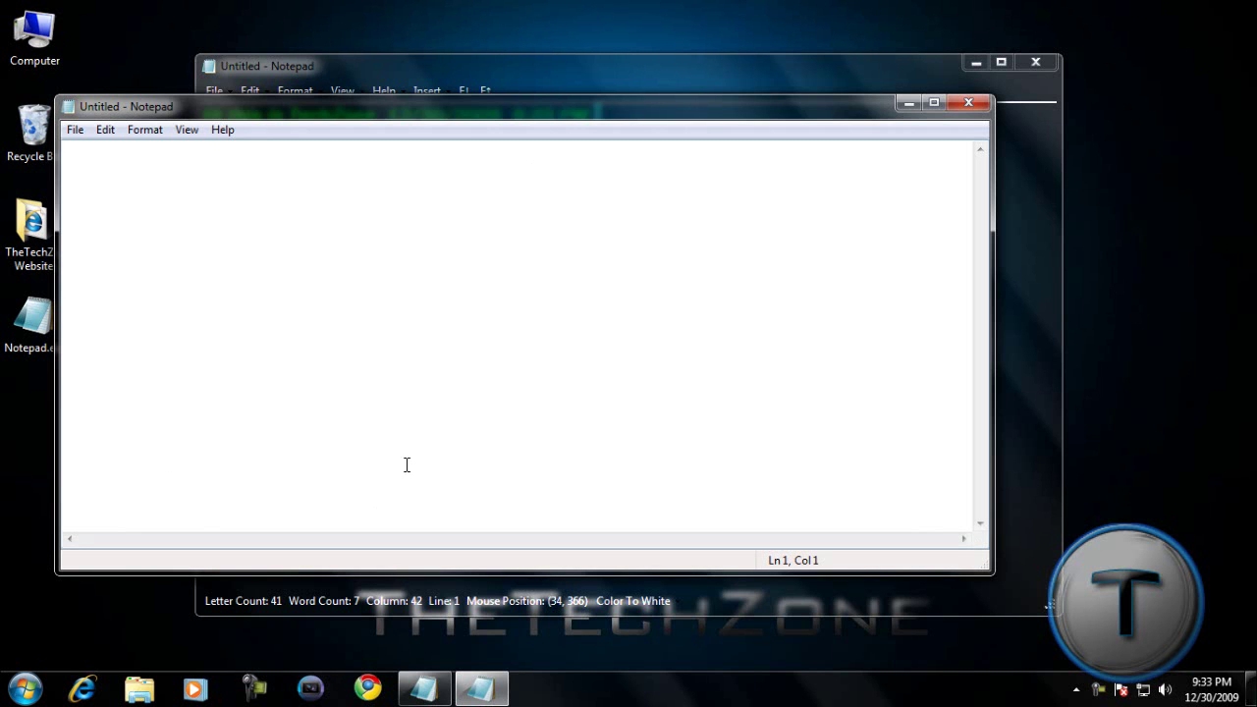
Switch between the two Notepad windows to compare them, and place the glass Notepad in front, overlapping the standard one
click(562, 68)
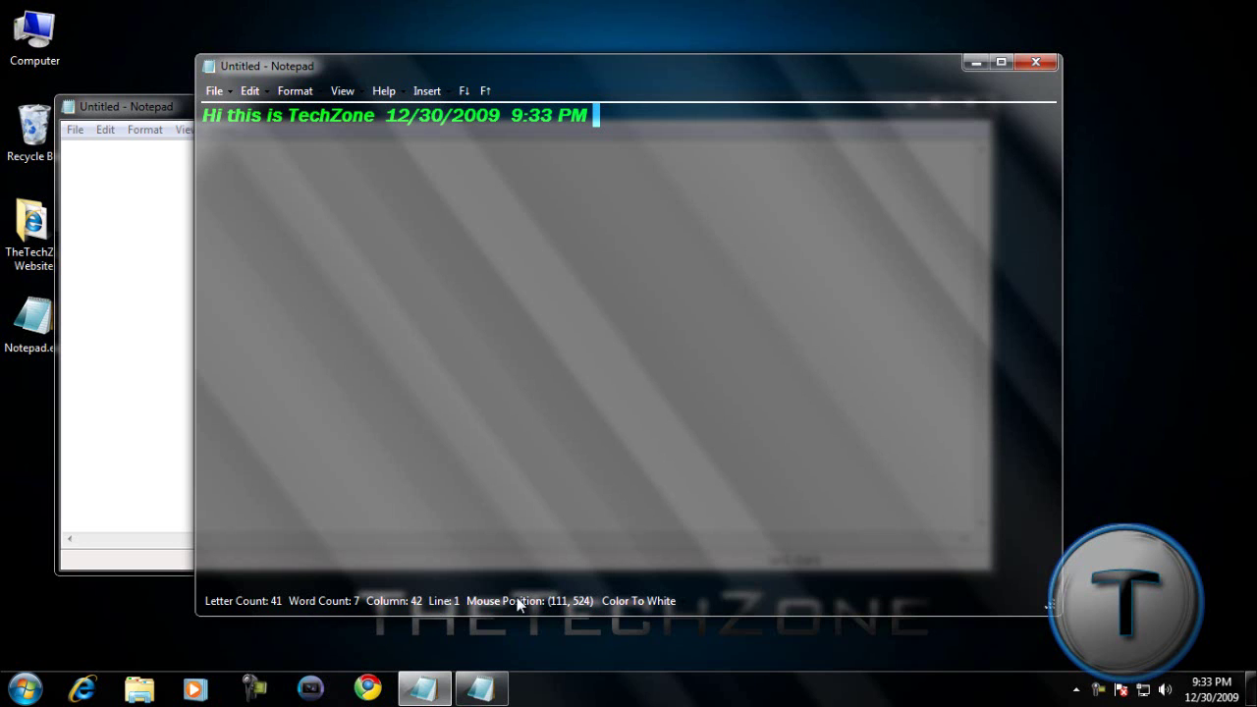
click(127, 108)
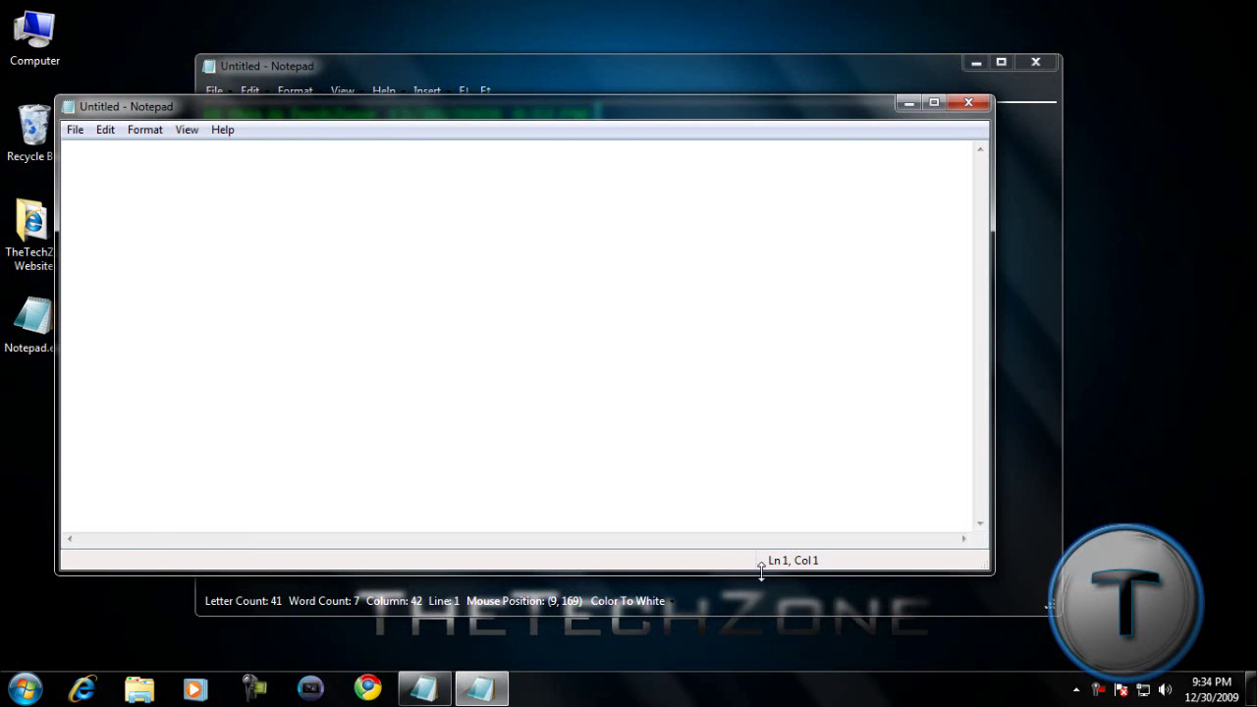
click(601, 85)
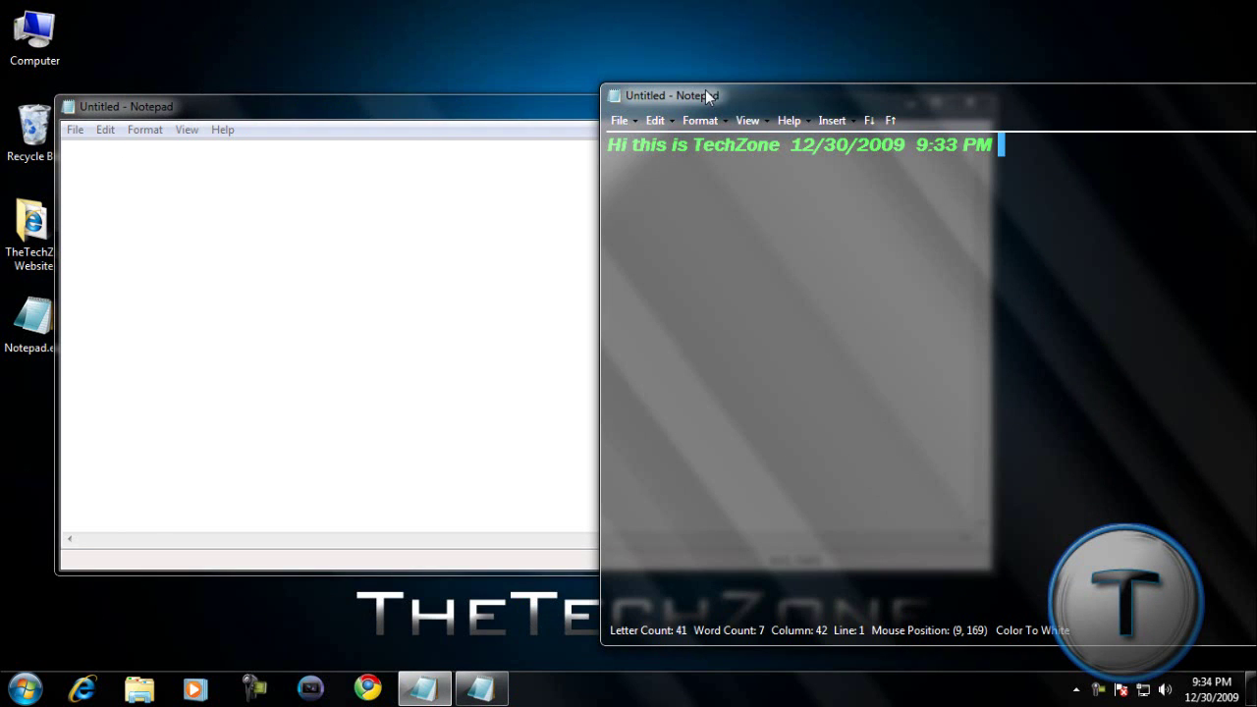
drag(707, 92, 421, 57)
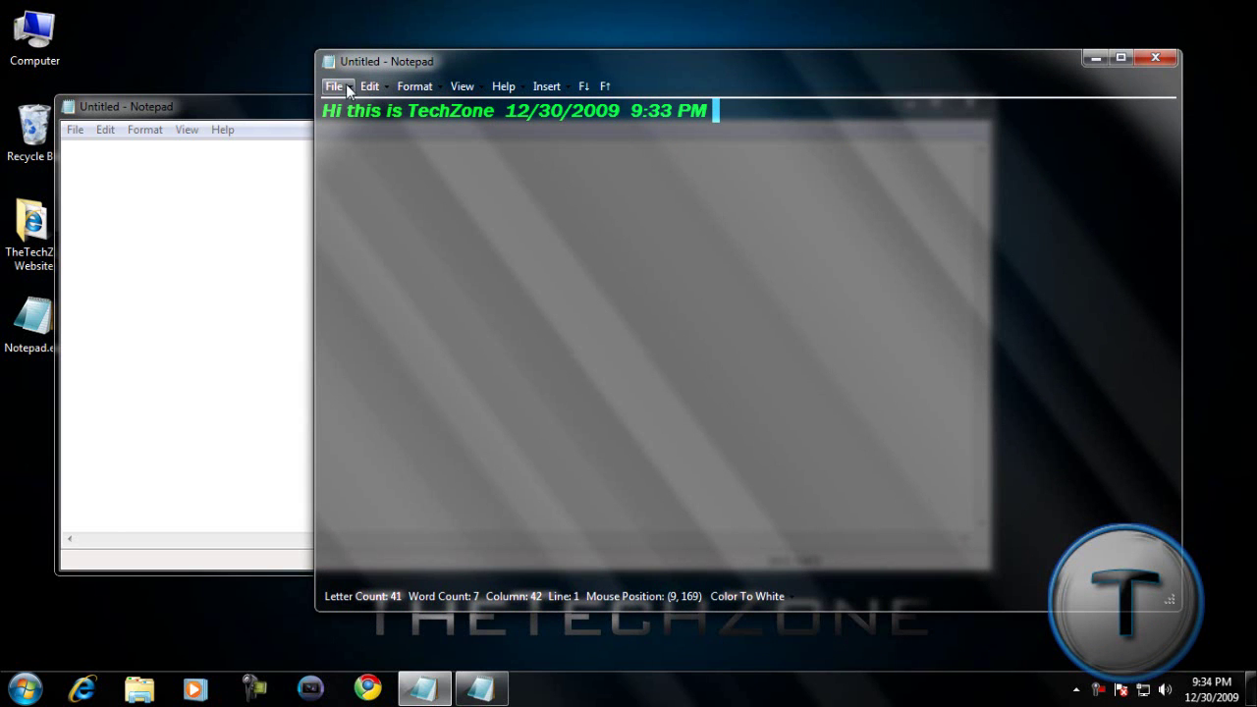
Compare the formatting options of the glass Notepad with those of the standard Notepad, including the standard font settings
click(404, 88)
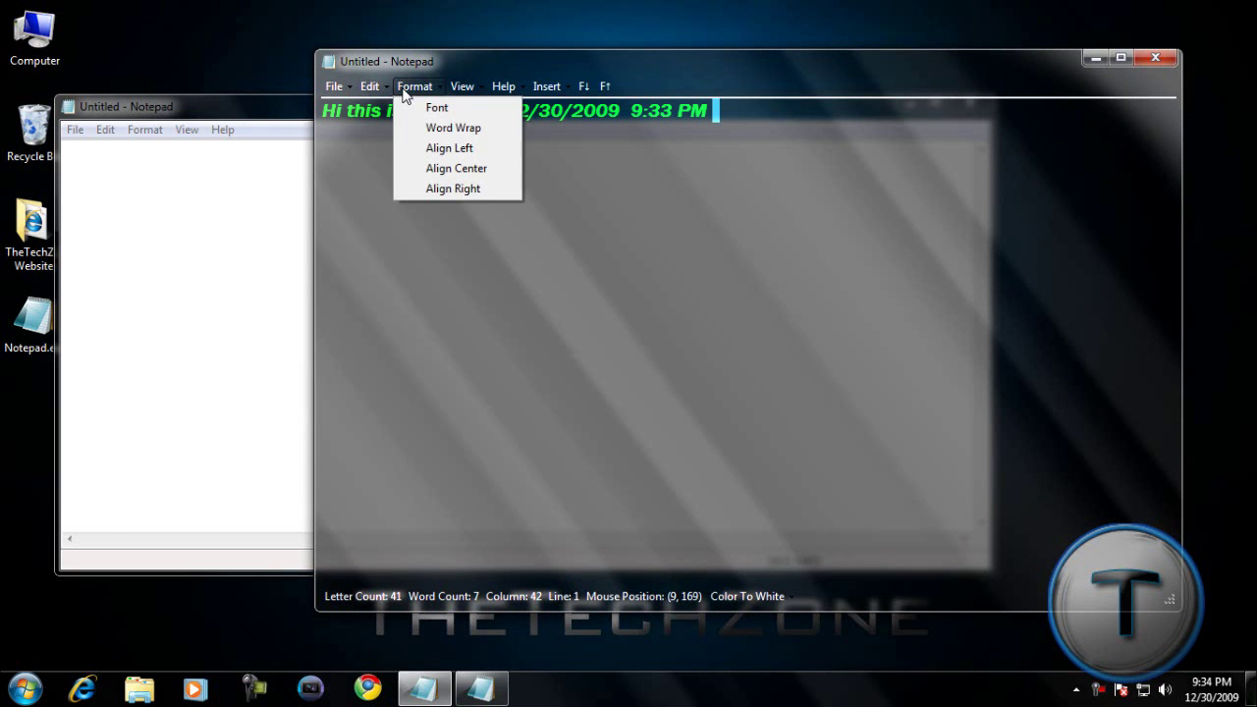
click(404, 89)
click(261, 118)
click(146, 130)
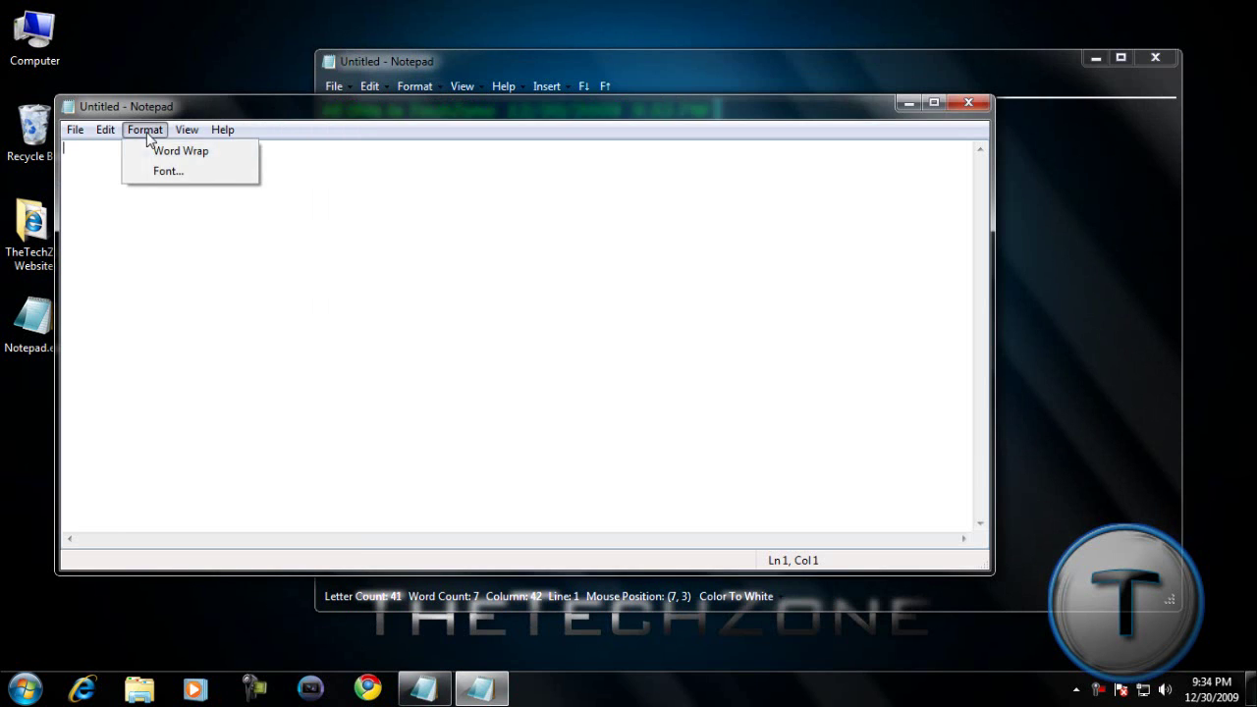
click(163, 173)
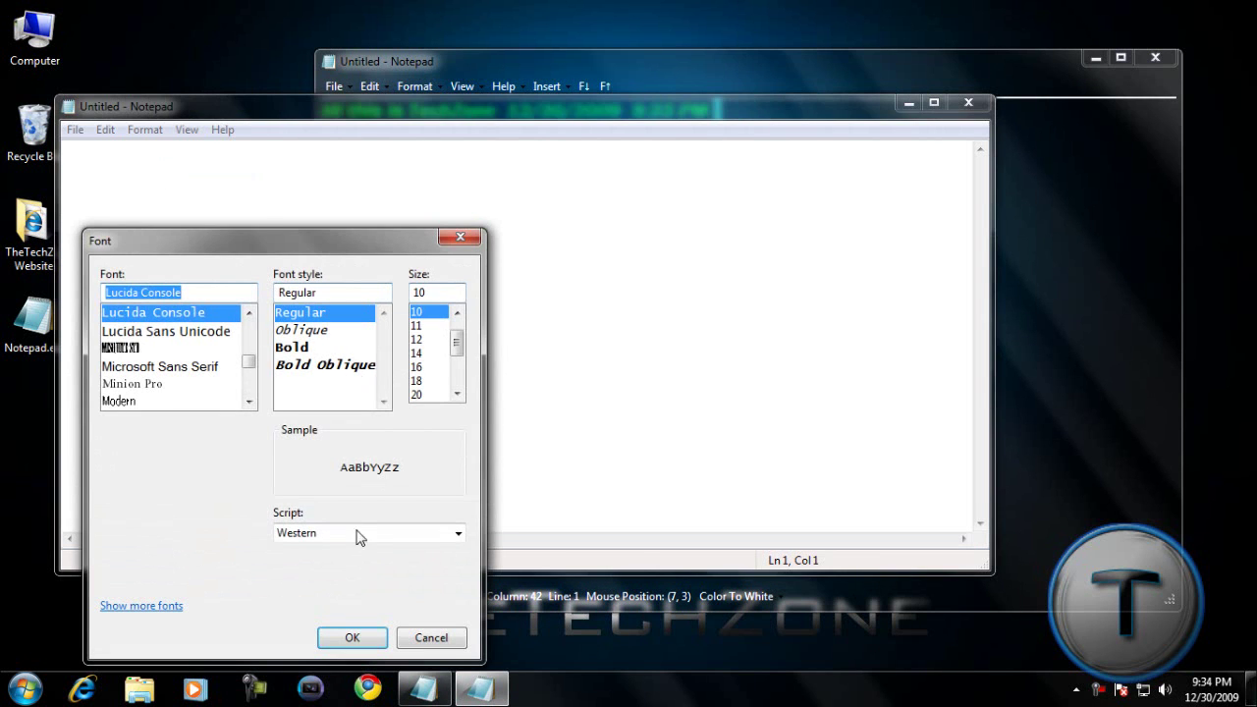
key(Escape)
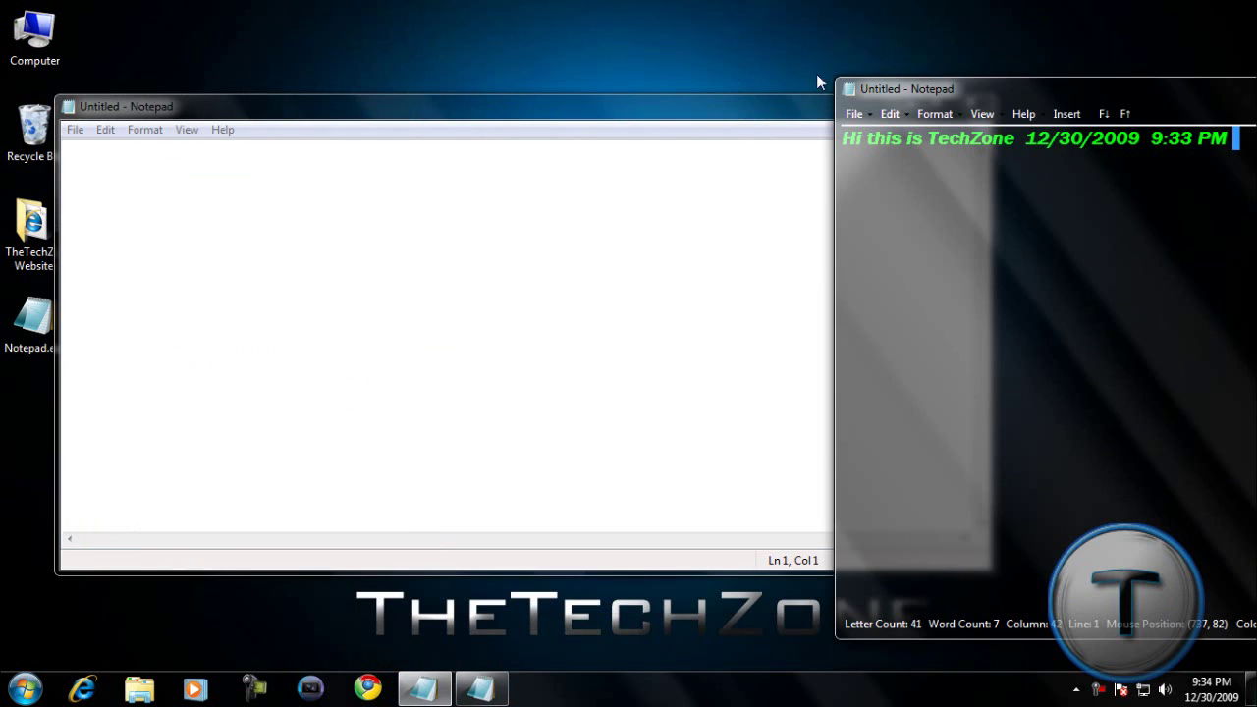
Examine the glass Notepad's date, time and symbol insertion options and compare them with the commands the standard Notepad offers
click(1068, 114)
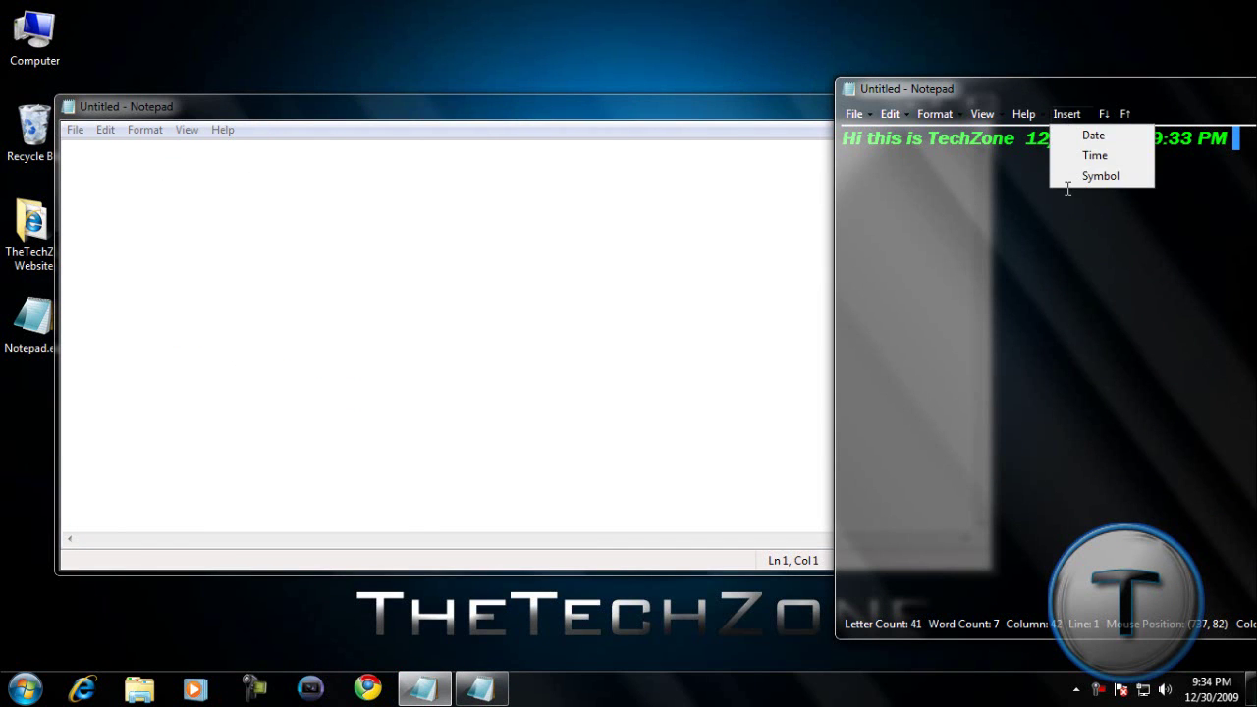
click(1026, 87)
click(110, 142)
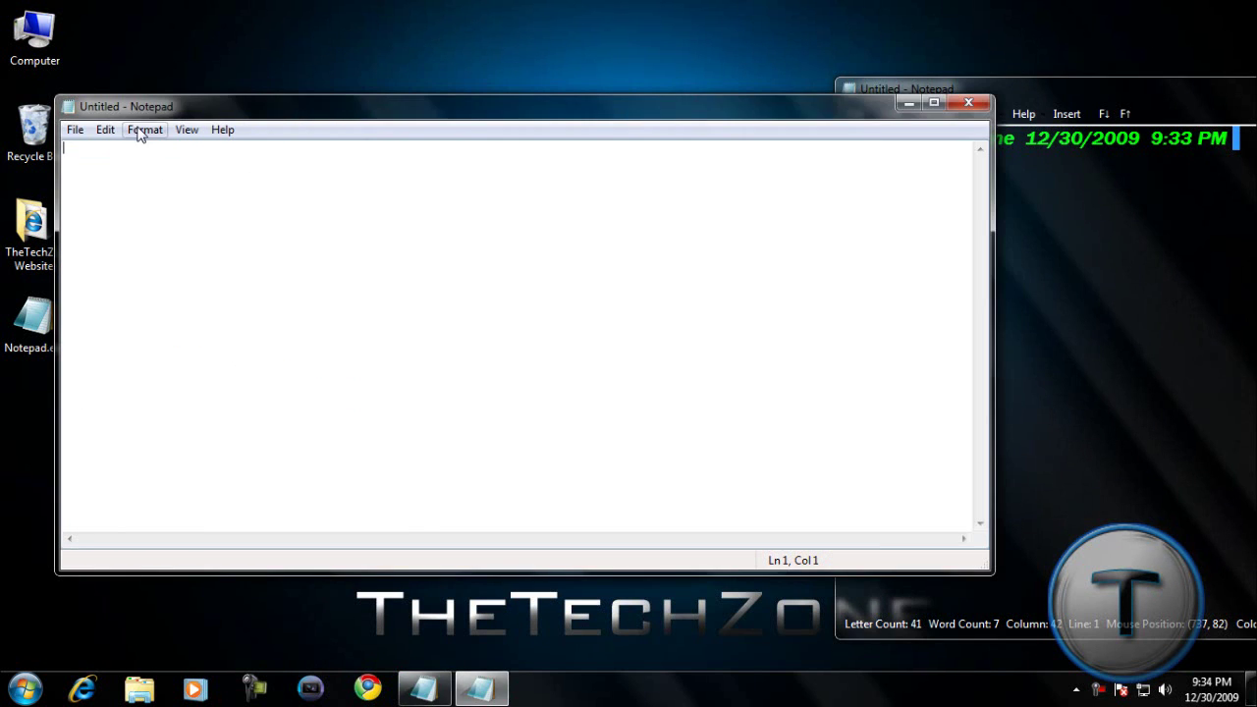
click(145, 130)
mouse_move(103, 129)
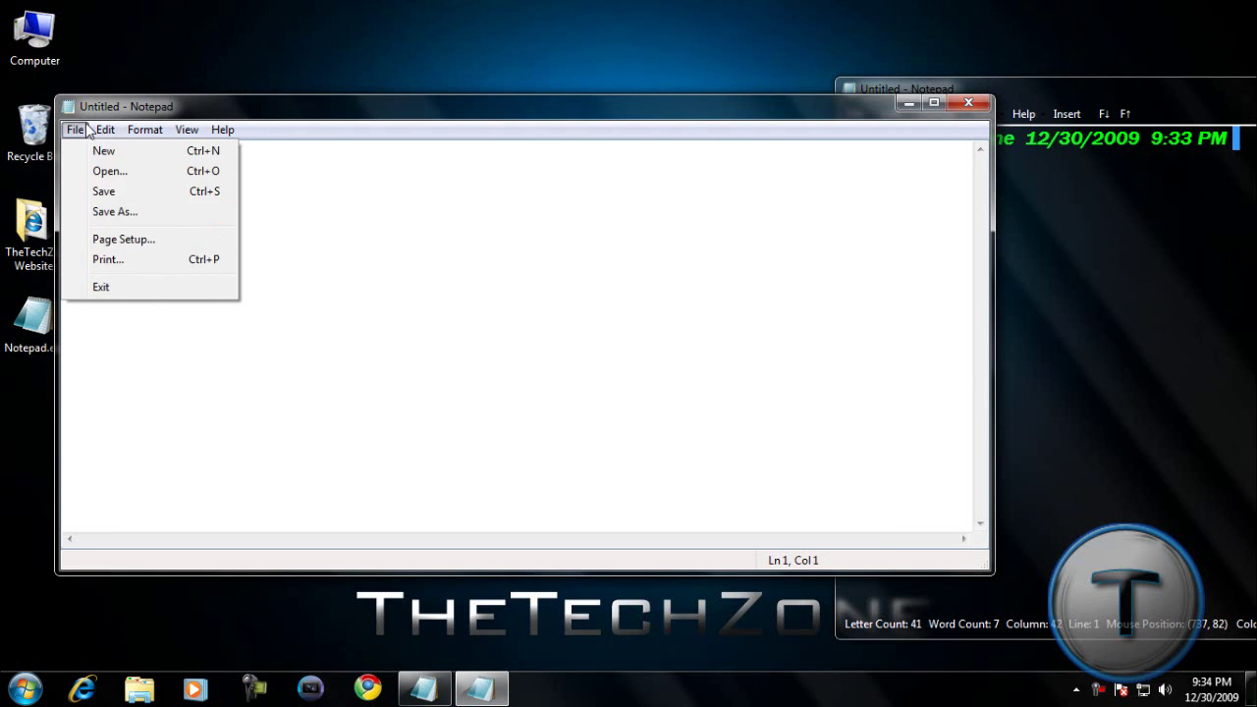
click(234, 125)
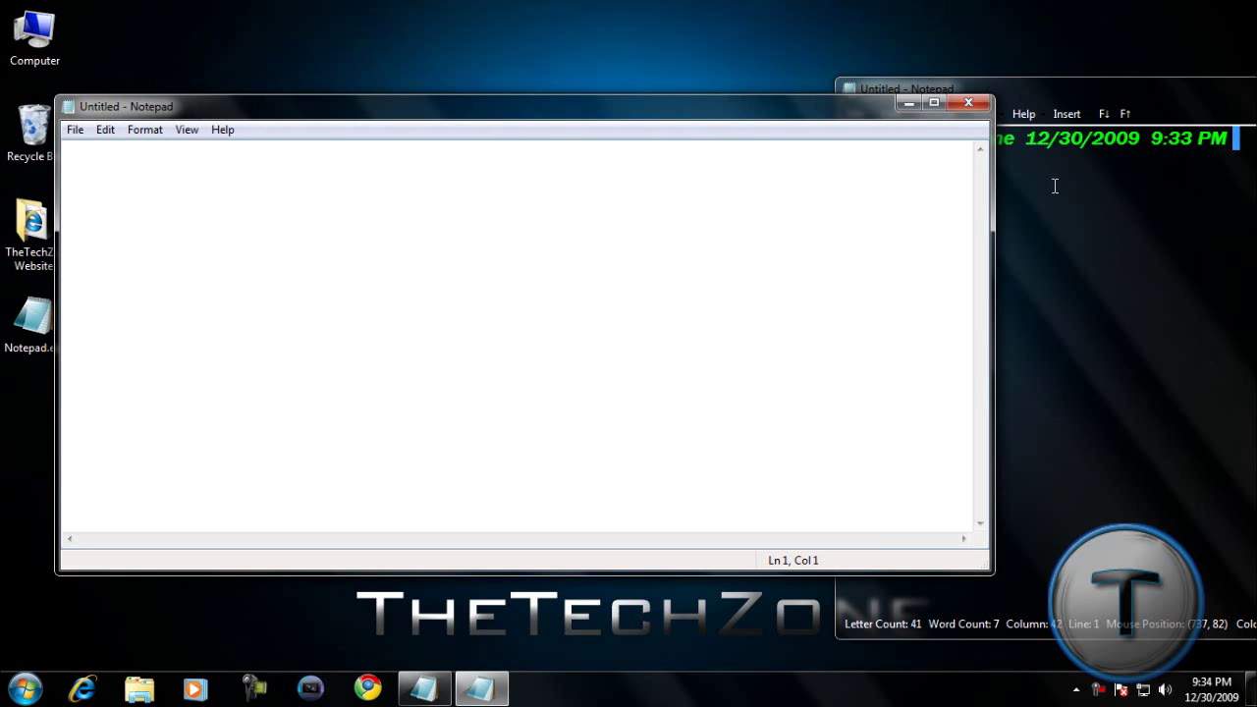
Close the standard Notepad, then move the glass Notepad to the middle of the desktop and make it slightly narrower and taller
click(968, 102)
drag(989, 89, 356, 66)
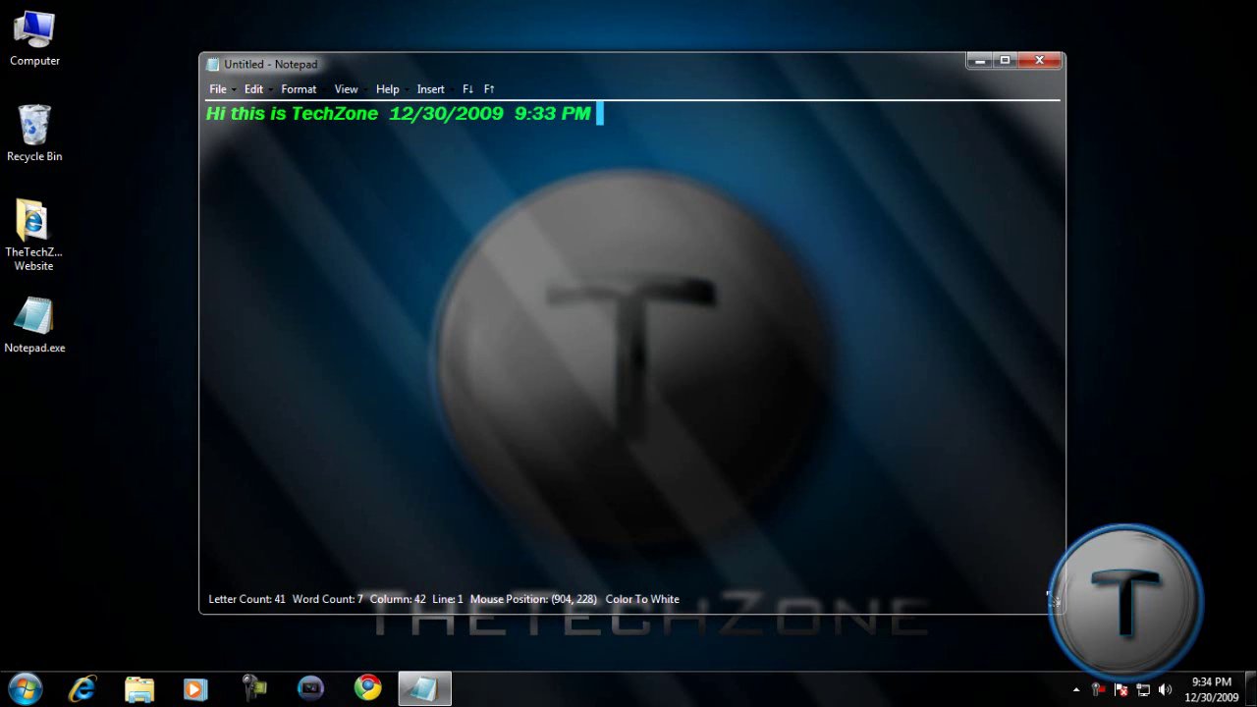
mouse_move(1056, 603)
mouse_down()
mouse_move(1030, 621)
mouse_move(1022, 598)
mouse_move(1095, 513)
mouse_move(933, 532)
mouse_move(1017, 579)
mouse_move(877, 591)
mouse_move(1002, 609)
mouse_move(991, 595)
mouse_move(1034, 558)
mouse_move(1036, 611)
mouse_up()
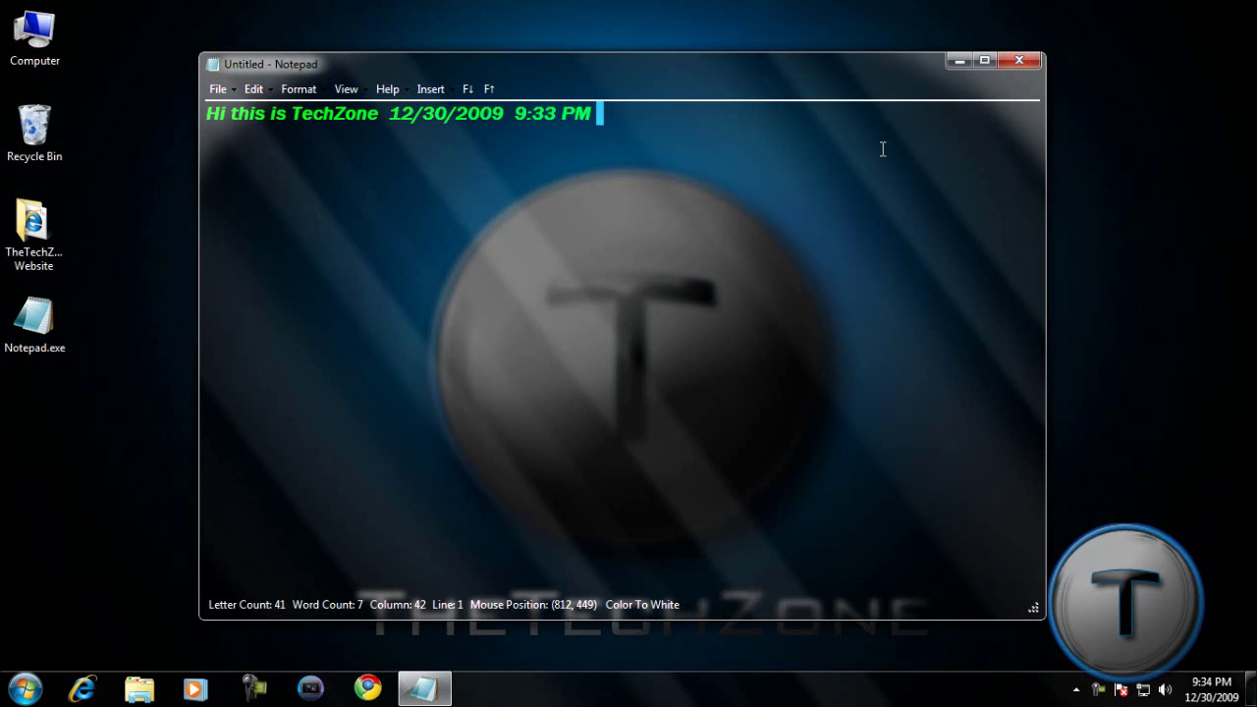
Close the glass Notepad without saving the current file
click(1018, 60)
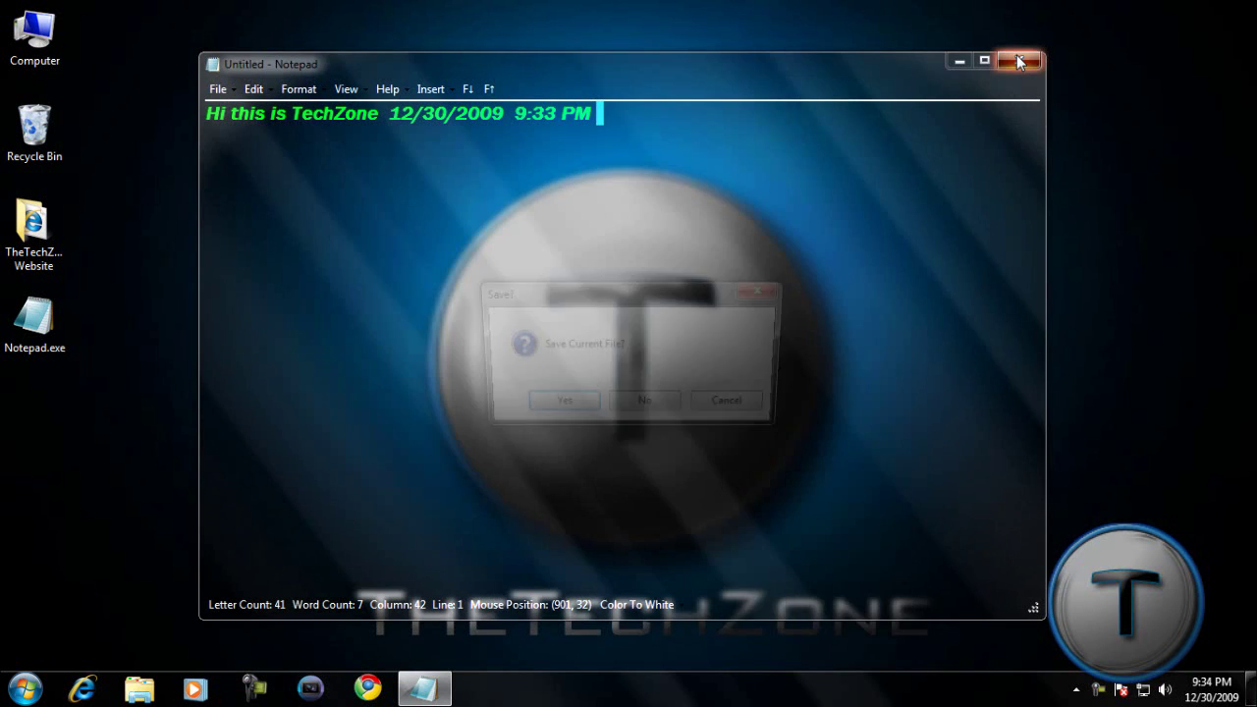
click(631, 411)
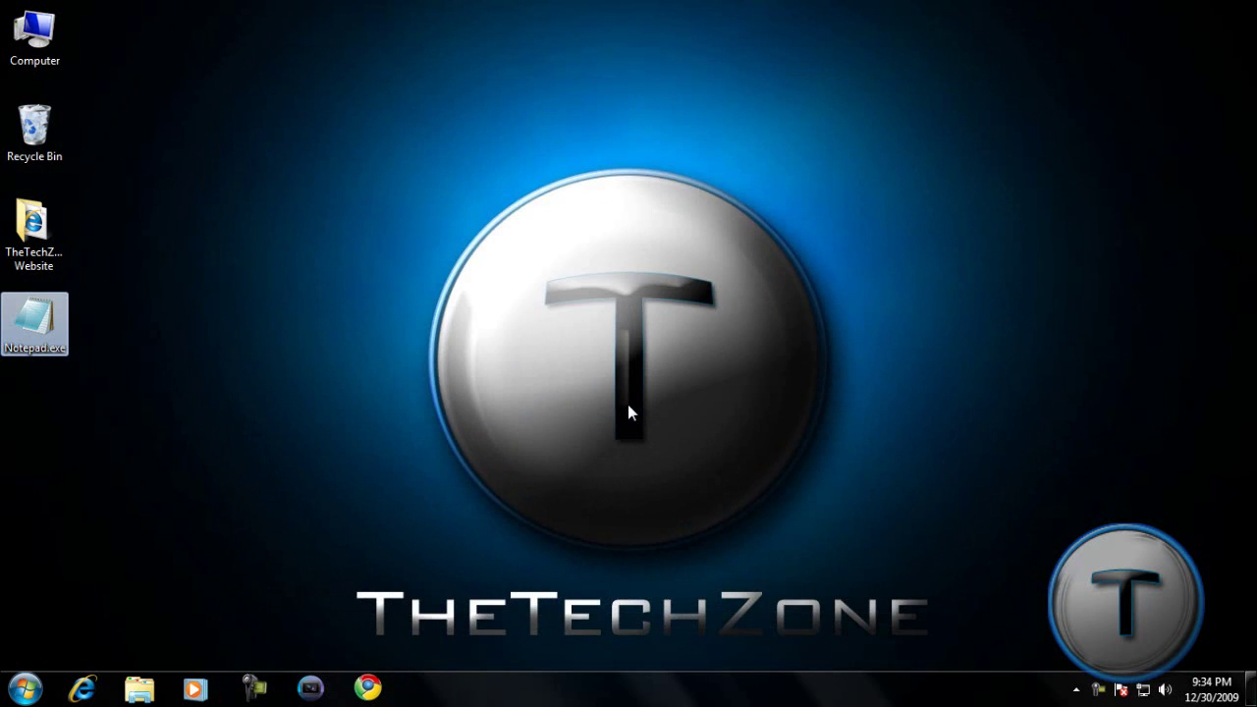